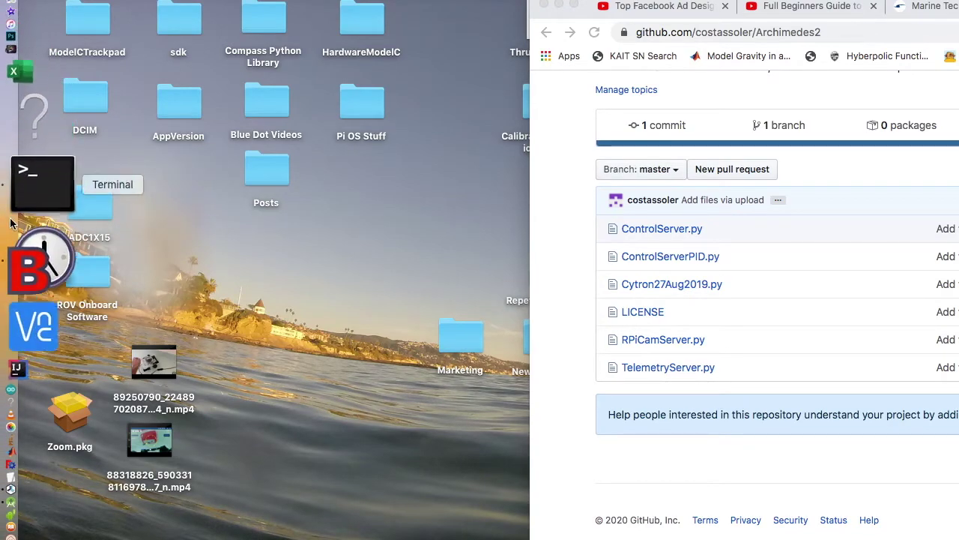
Ping raspberrypi.local in Terminal and select the replying address 169.254.135.4
click(11, 217)
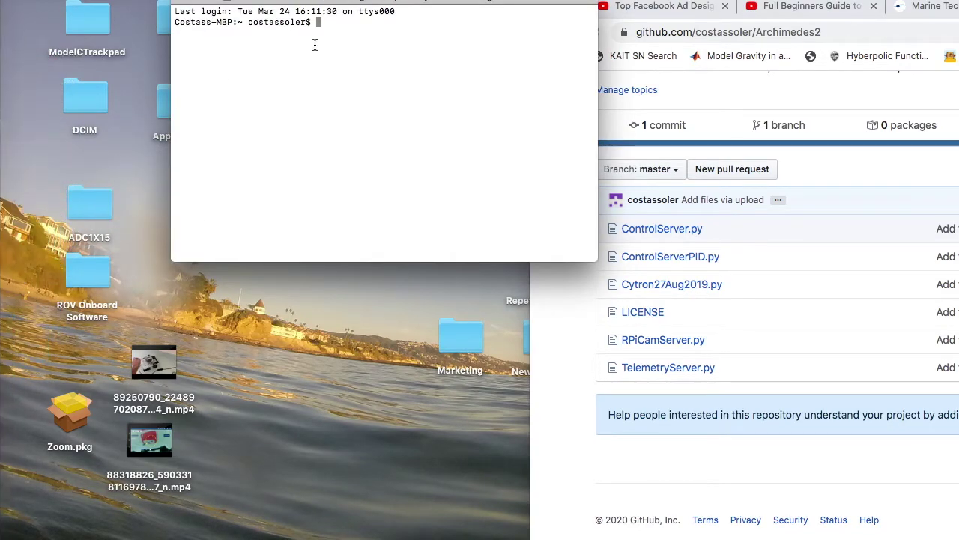
text(ping r)
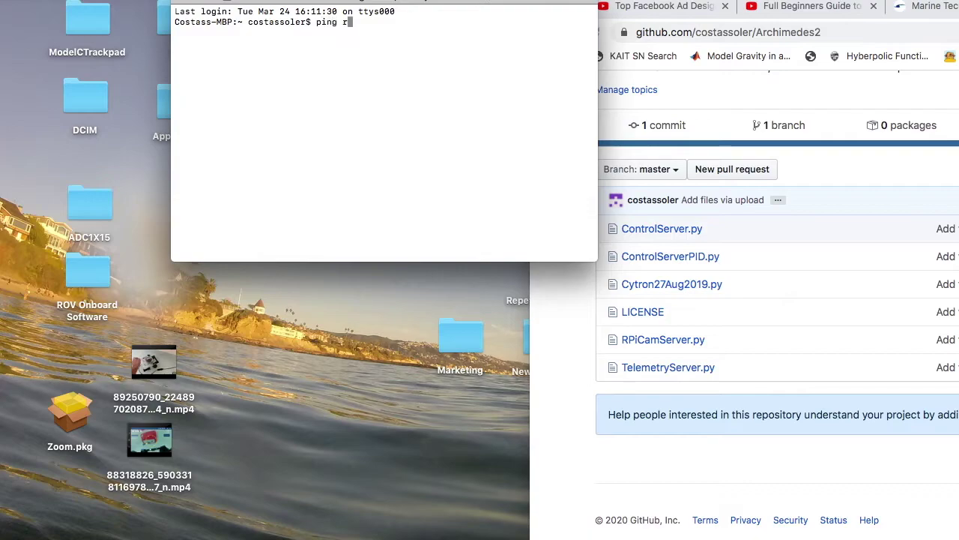
text(aspberrypi)
text(.local)
key(Return)
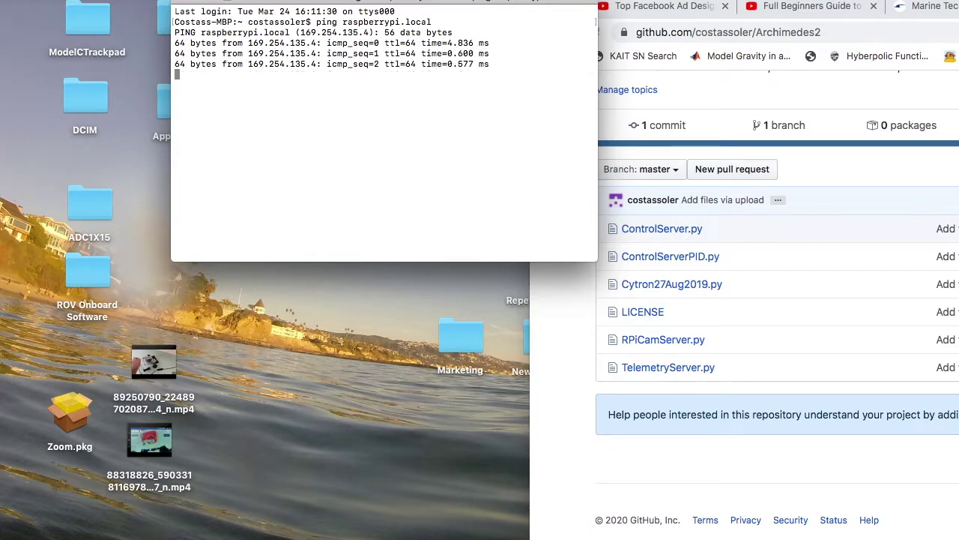
key(ctrl+c)
drag(248, 64, 315, 64)
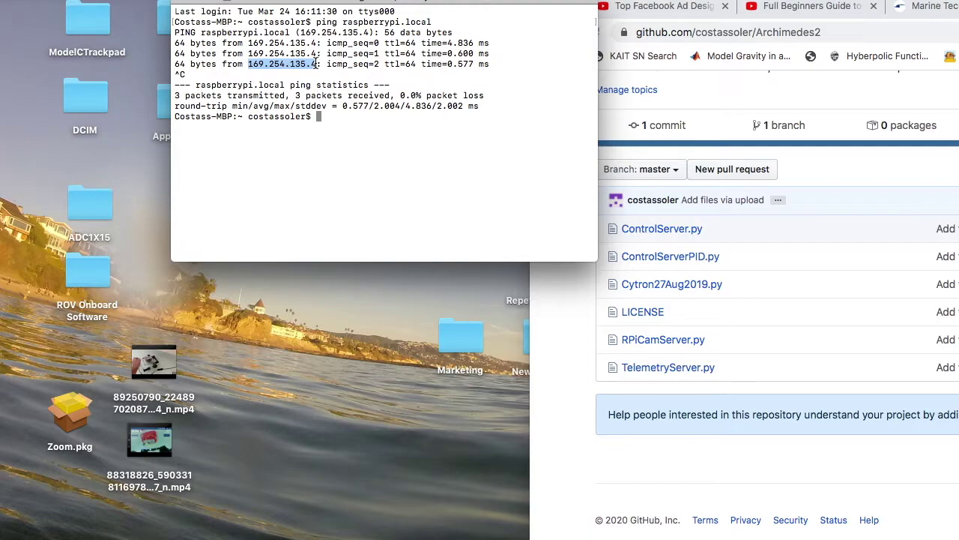
mouse_move(3, 405)
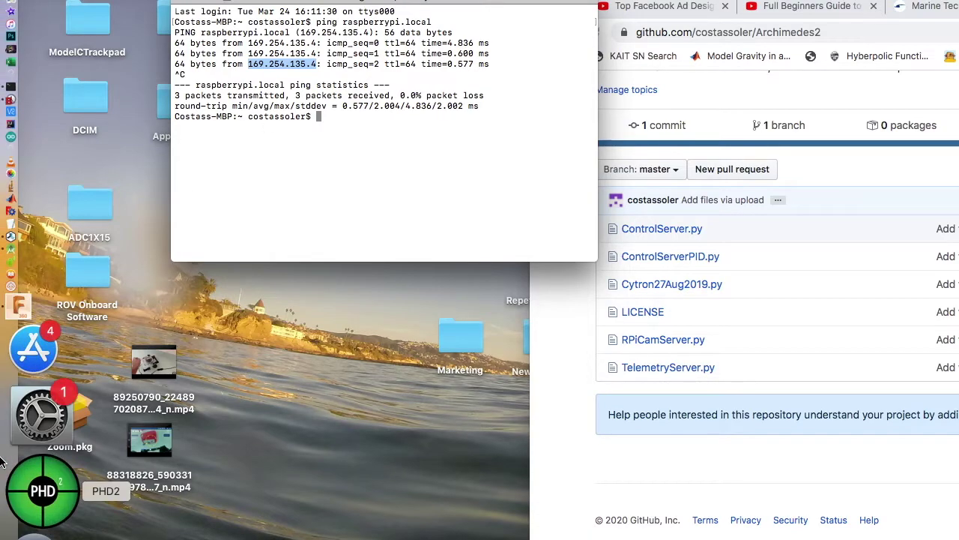
click(41, 248)
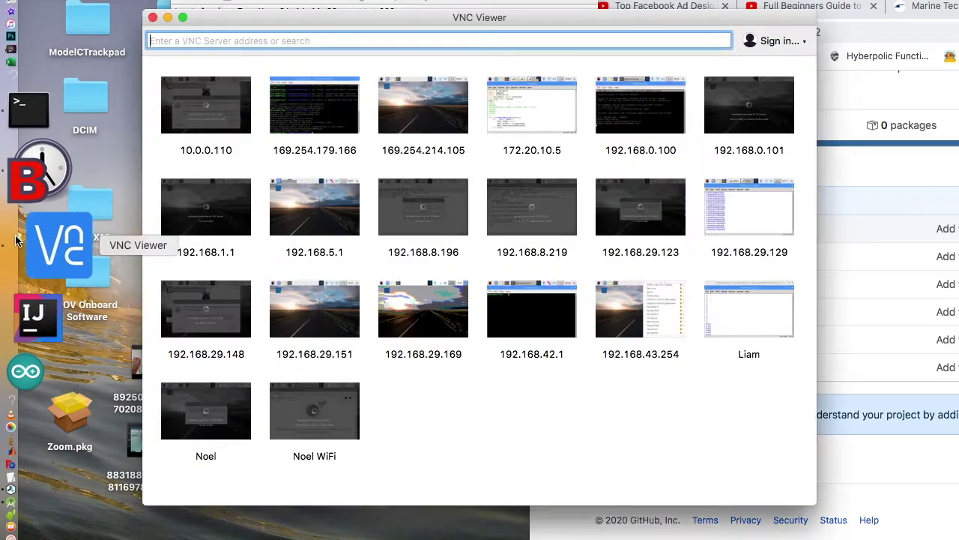
text(169.254.135.4)
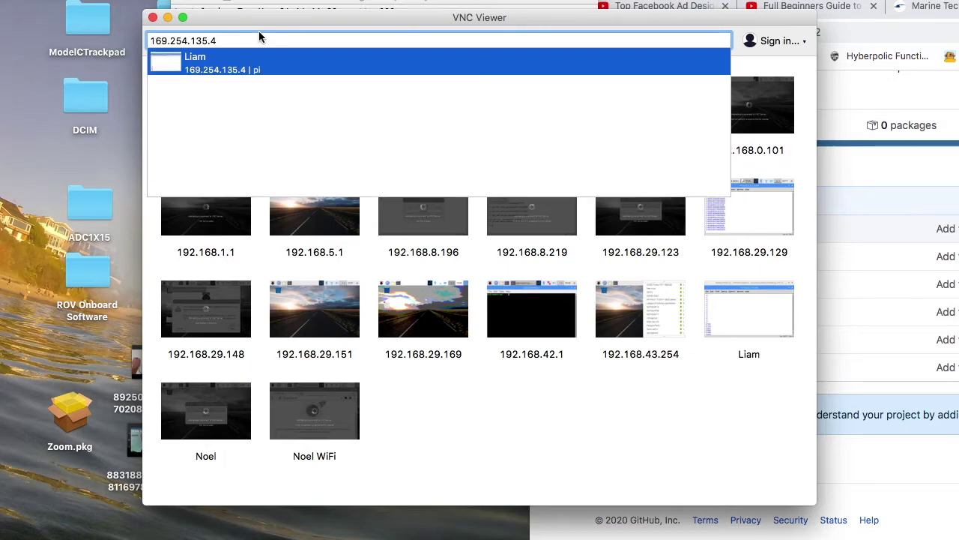
key(Return)
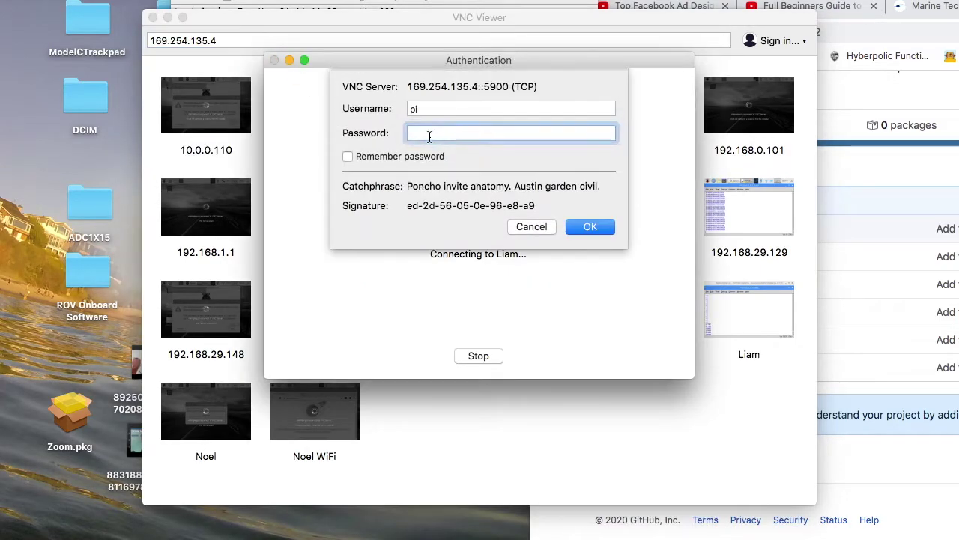
text(r)
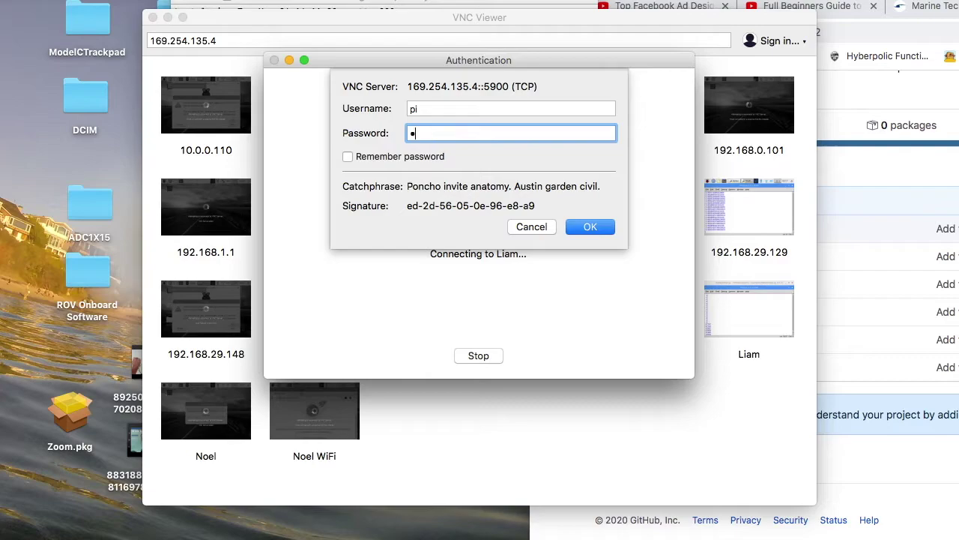
text(aspberry)
key(Return)
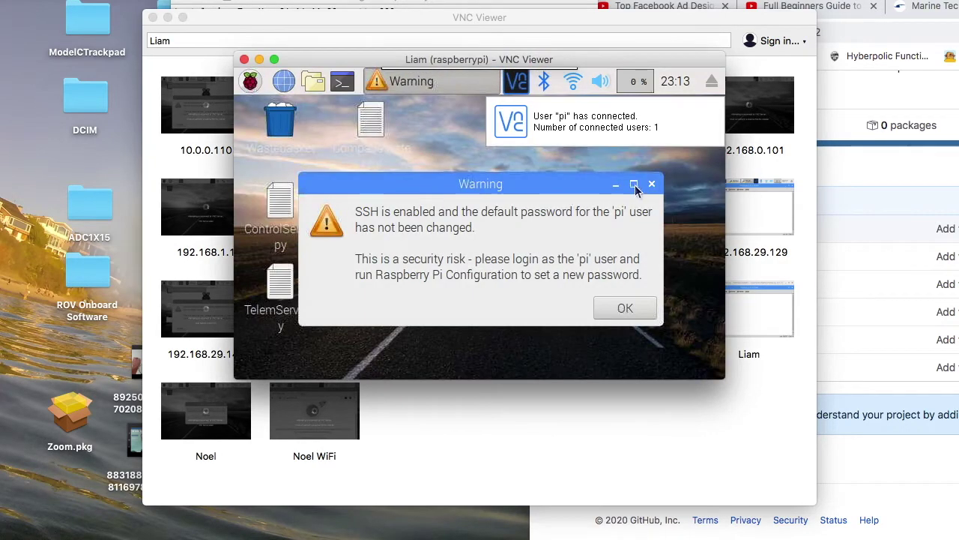
click(652, 183)
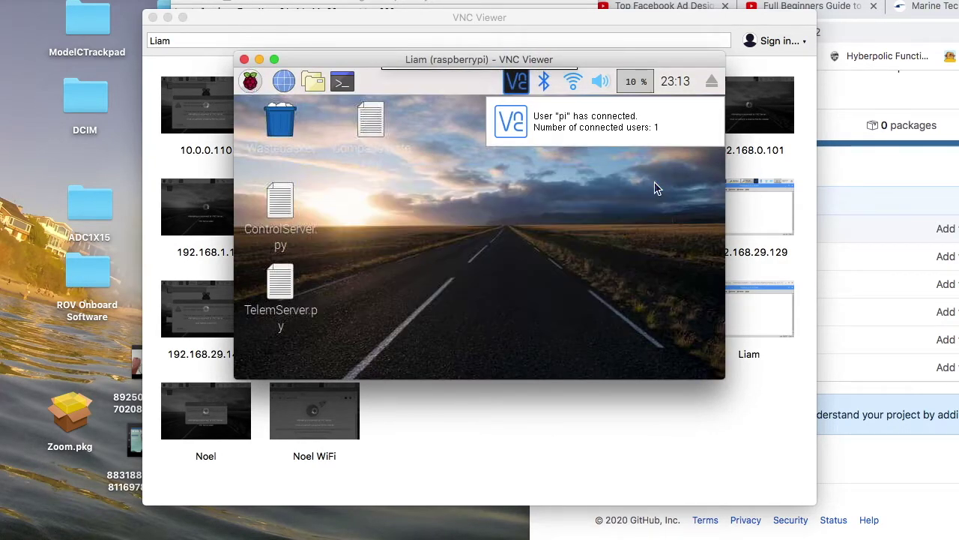
Check the Pi's WiFi network list and open a terminal on the Pi
click(343, 87)
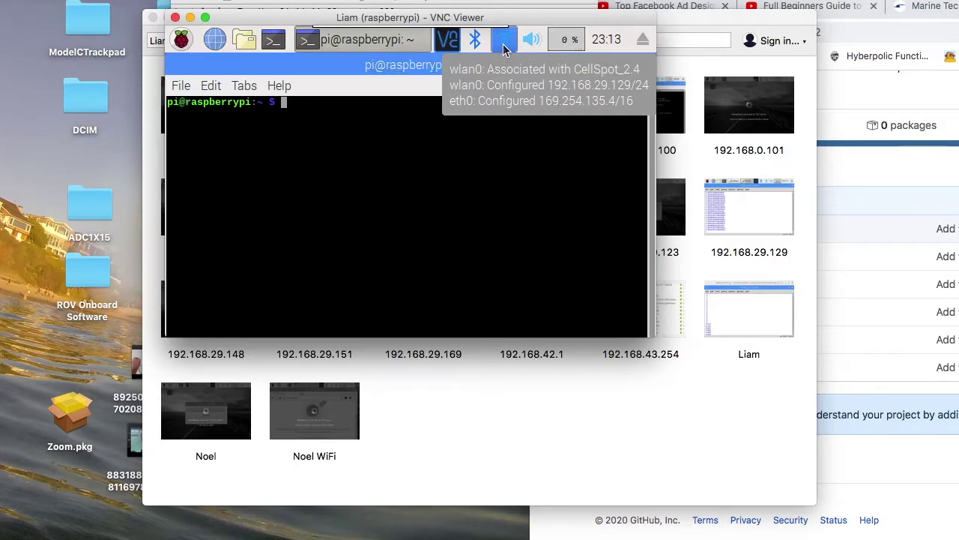
click(504, 48)
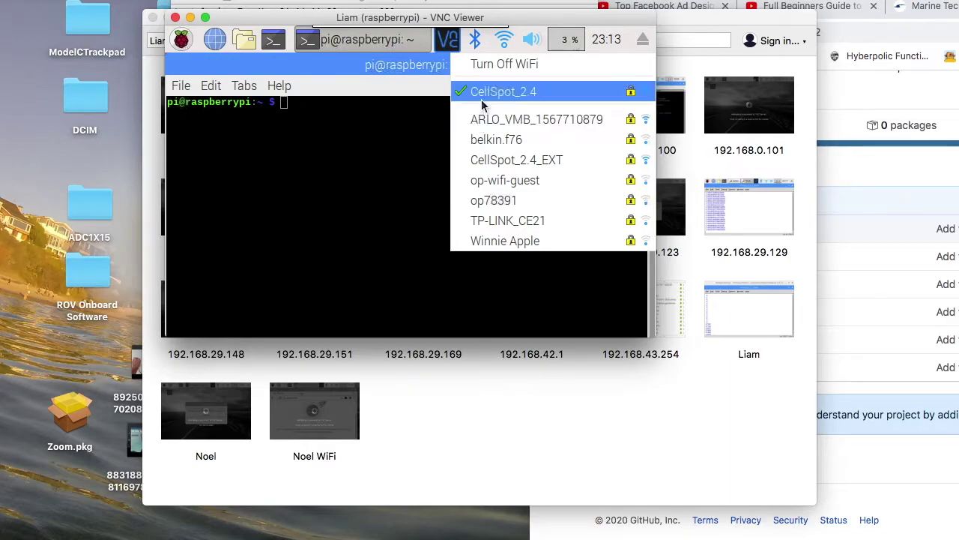
click(408, 139)
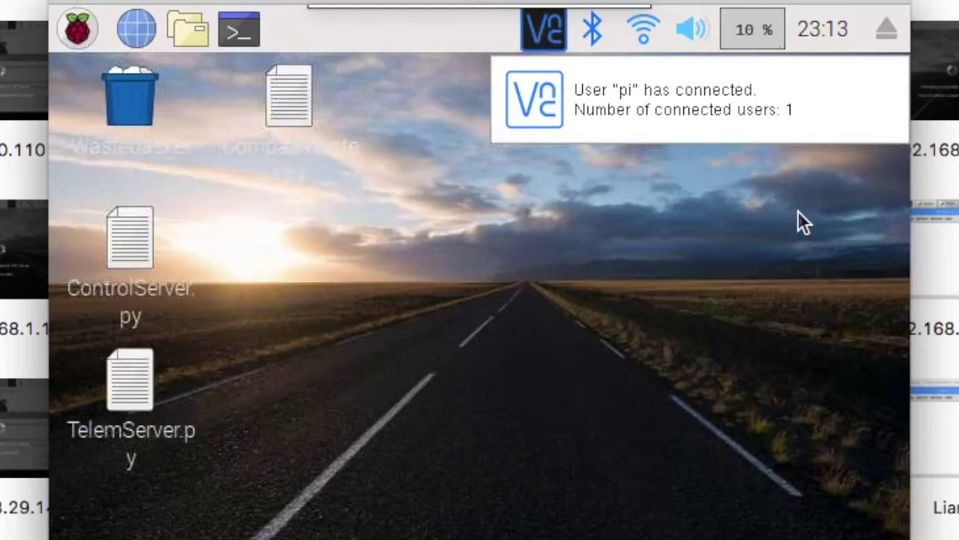
click(240, 39)
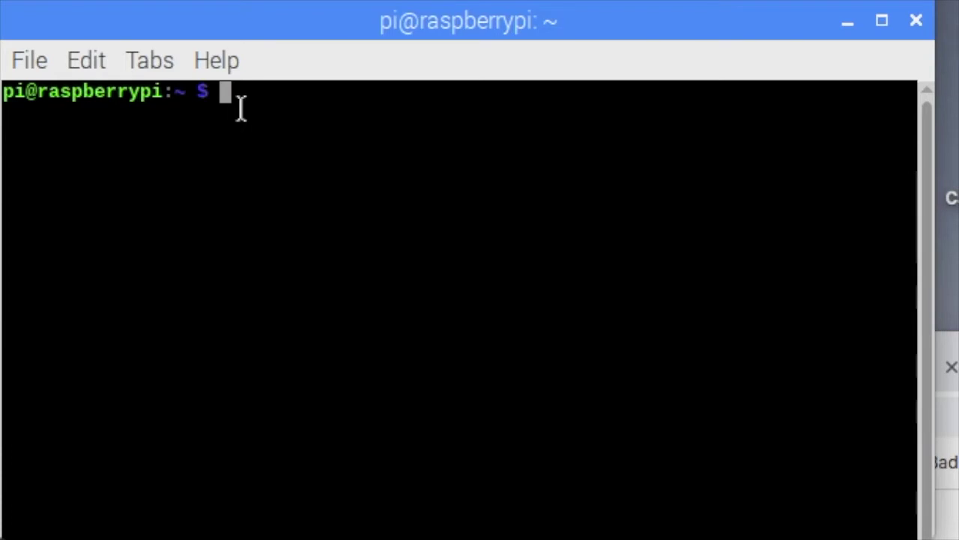
Run sudo raspi-config and enable P1 Camera under Interfacing Options
text(su)
text(do r)
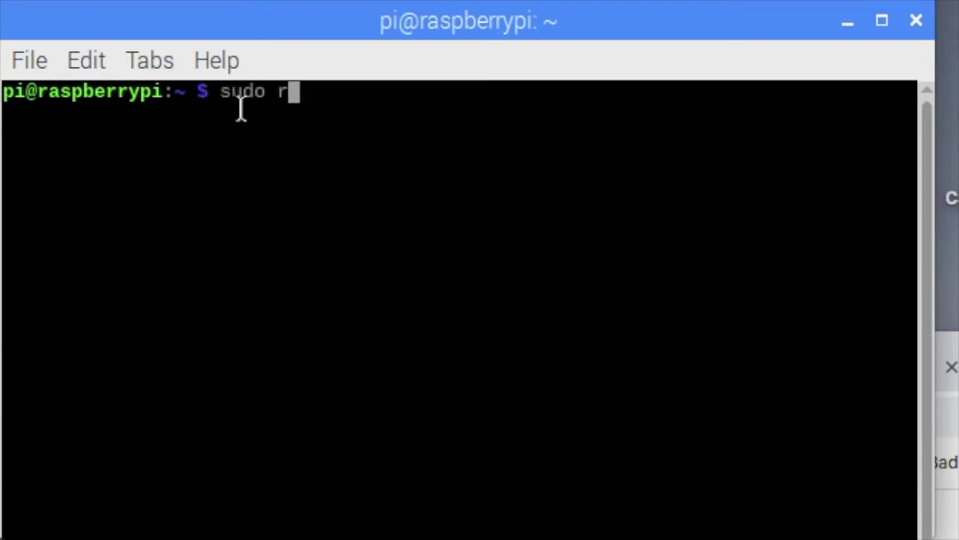
text(aspi)
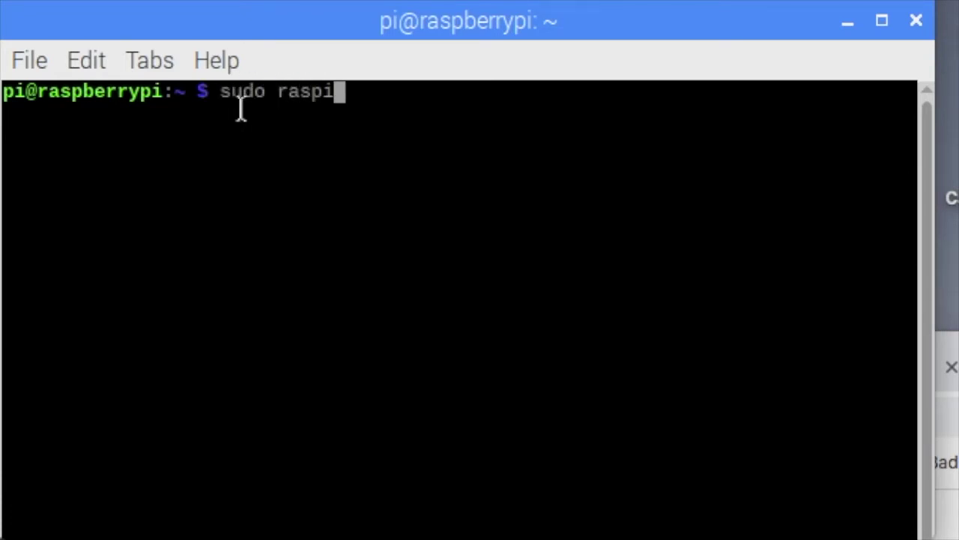
text(-con)
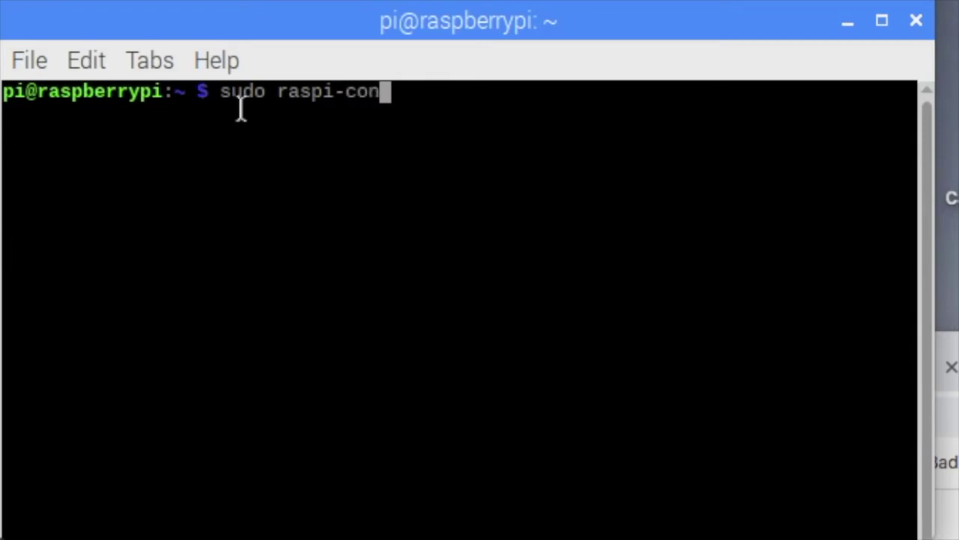
text(fig)
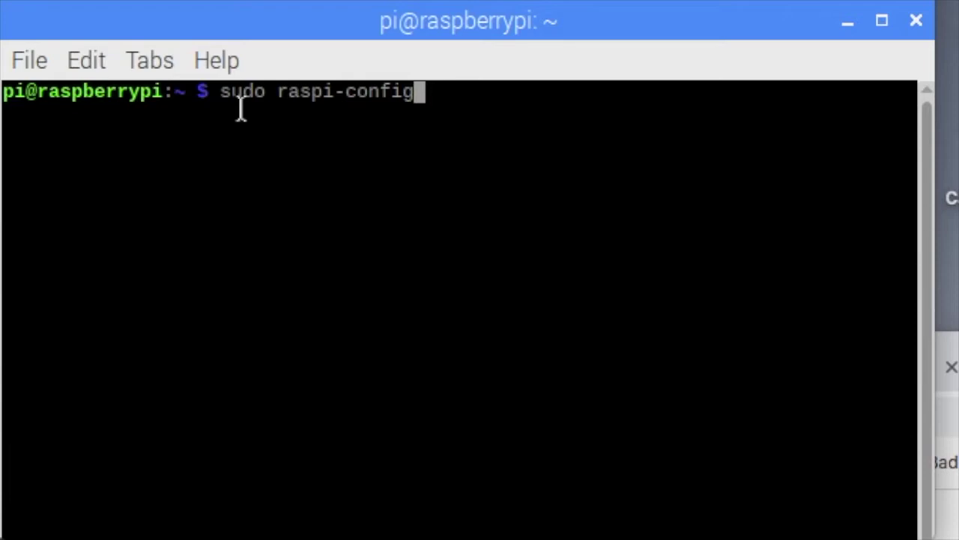
key(Return)
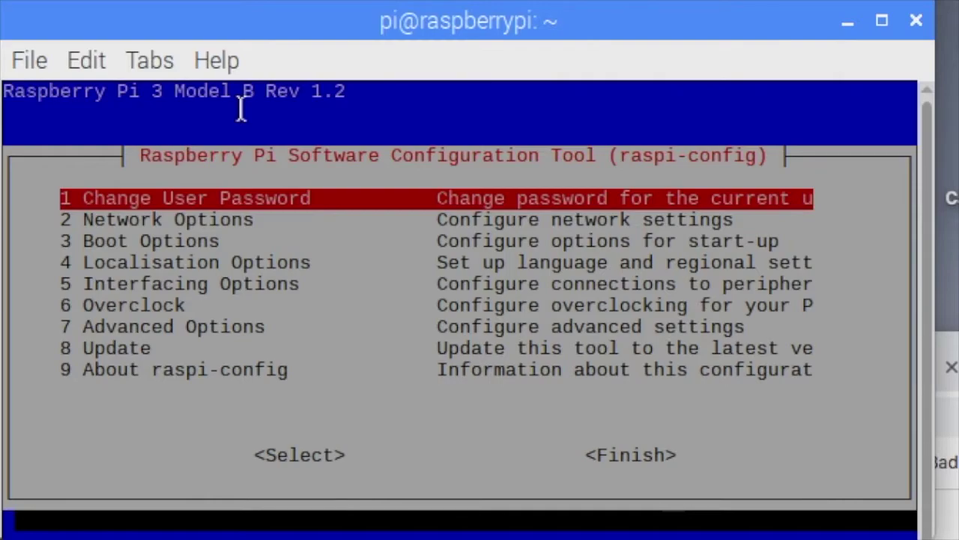
key(Down)
key(Down)
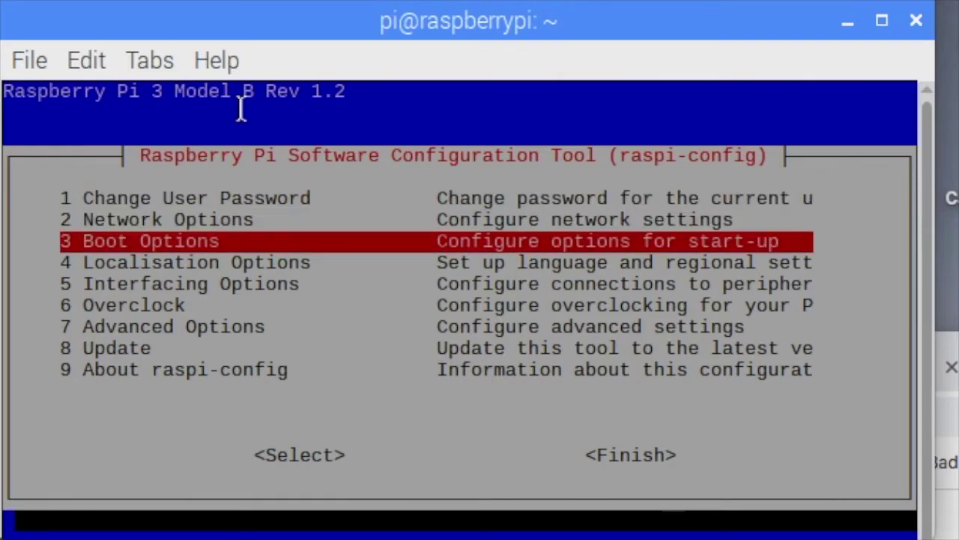
key(Down)
key(Down)
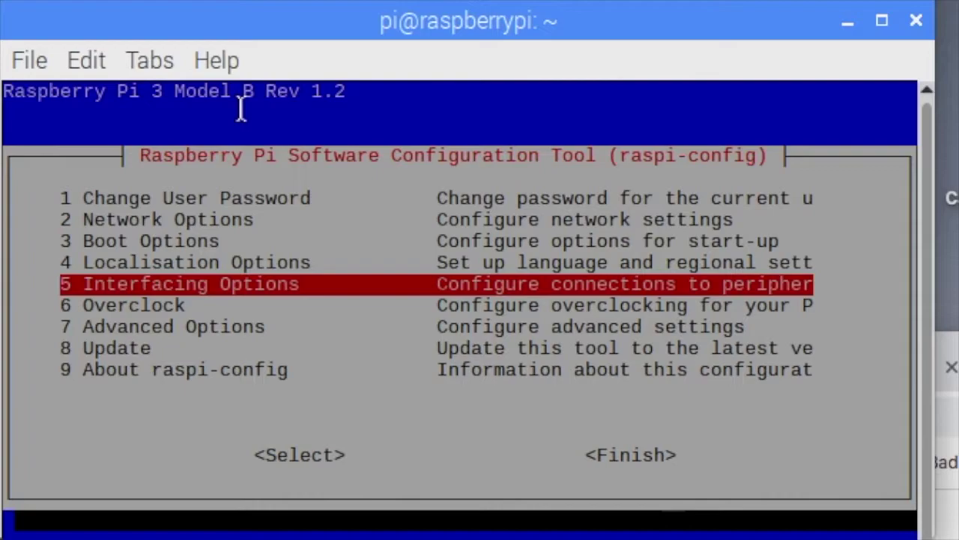
key(Return)
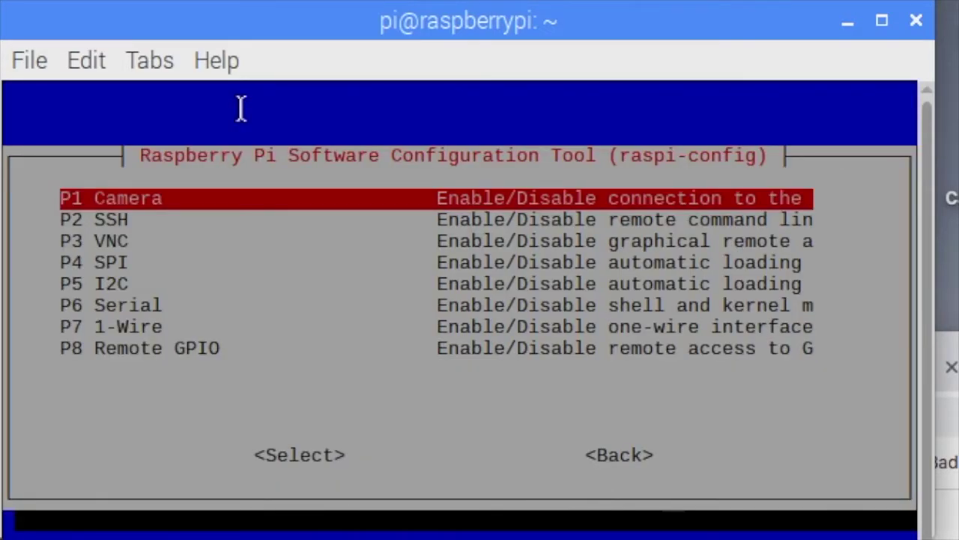
key(Return)
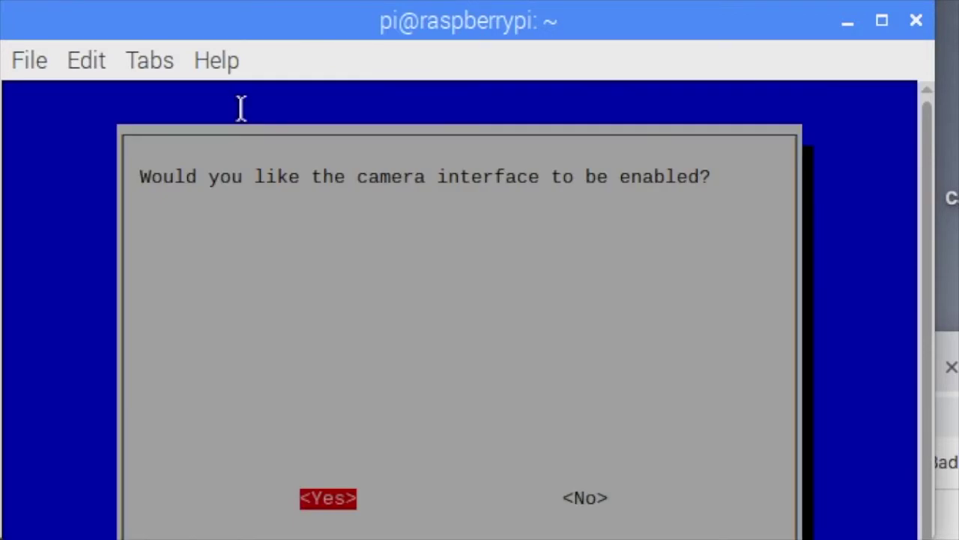
key(Right)
key(Left)
key(Return)
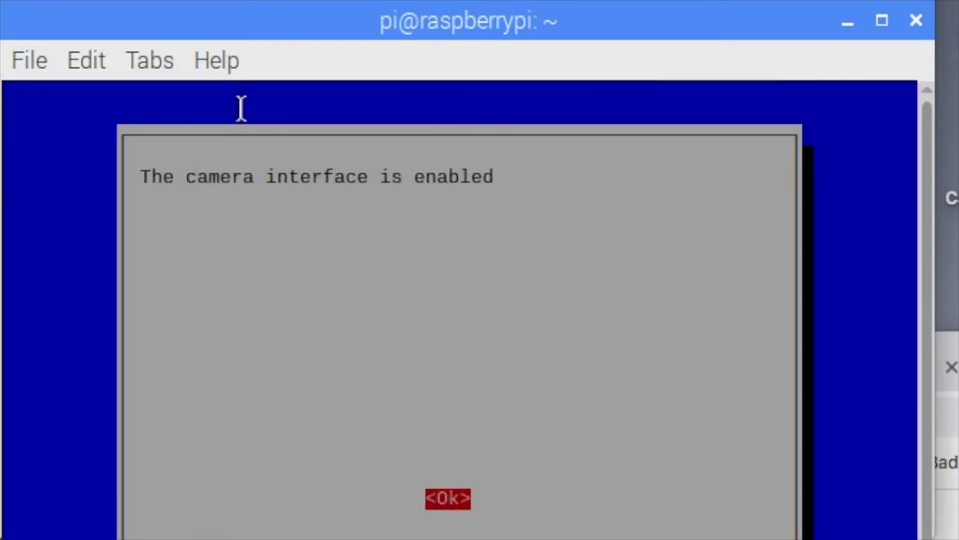
key(Return)
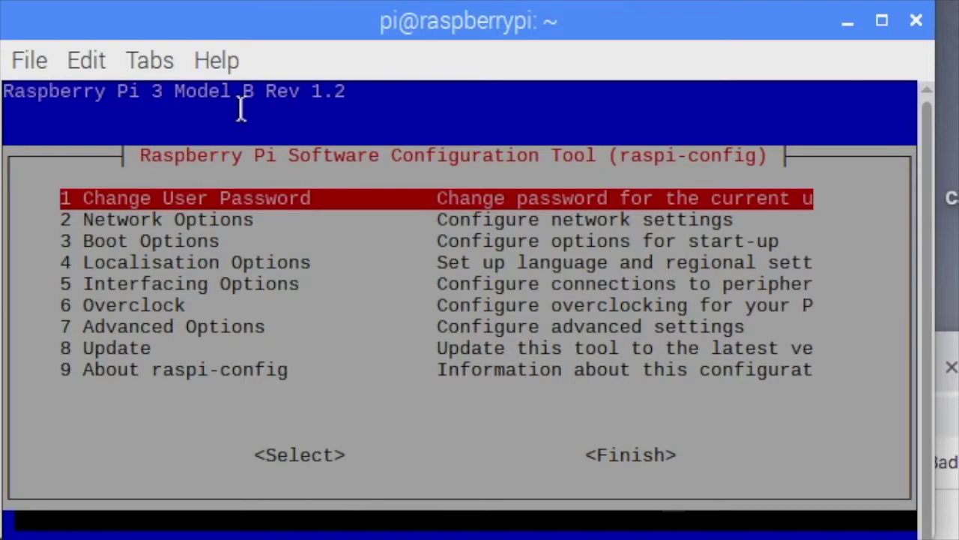
Finish raspi-config and return to the Pi's shell prompt
key(Down)
key(Up)
key(Tab)
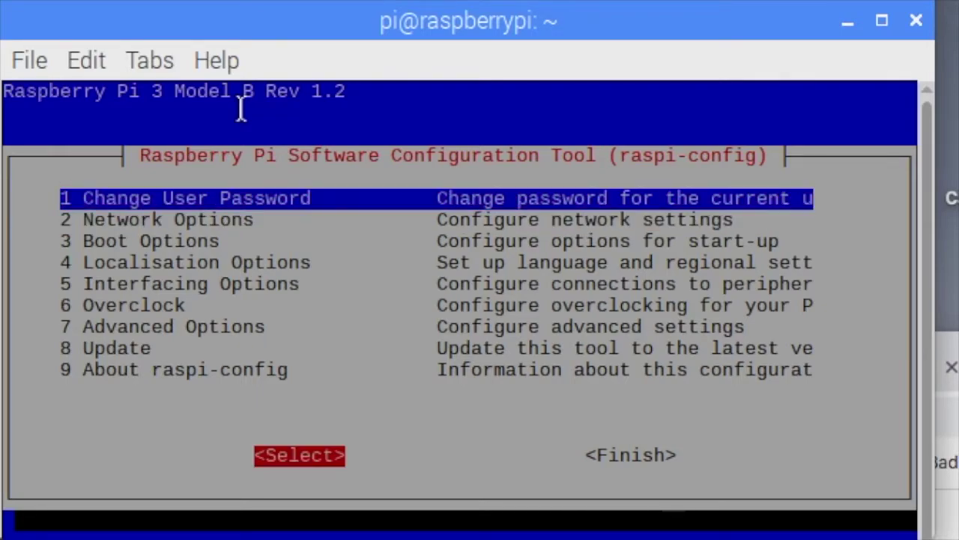
key(Tab)
key(Return)
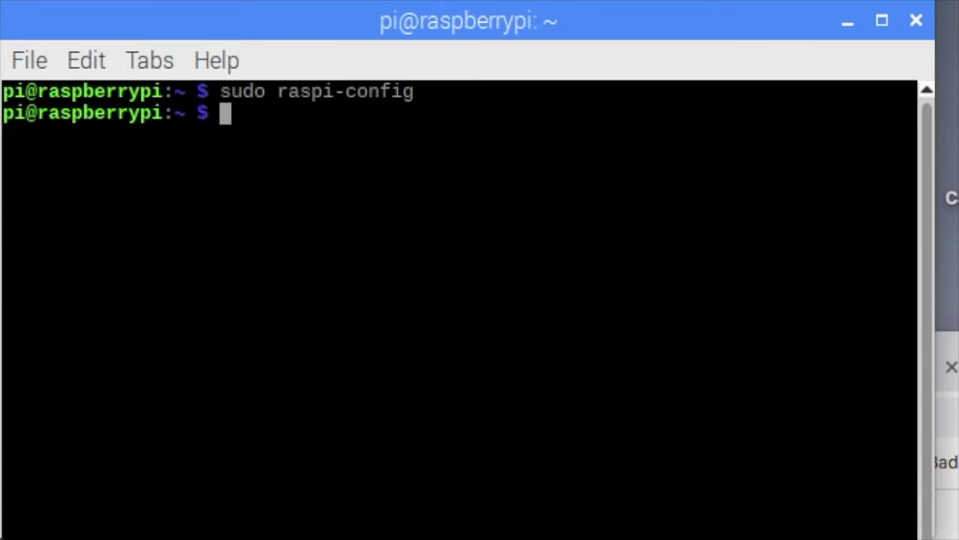
text(git )
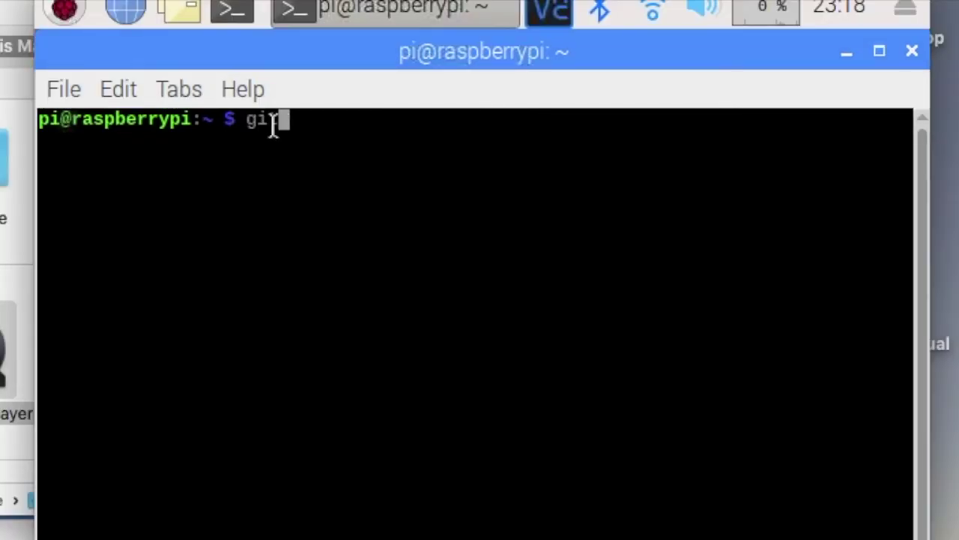
text(clone )
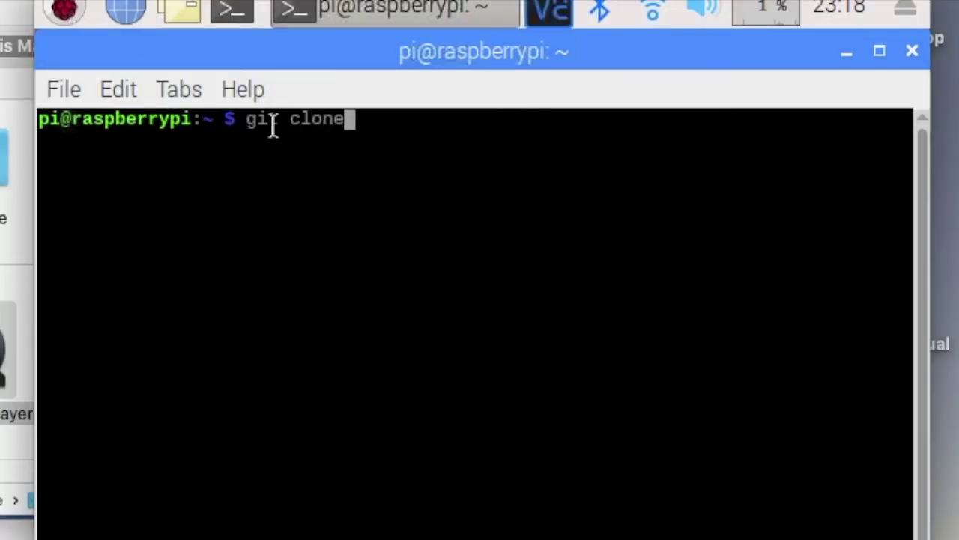
text(h)
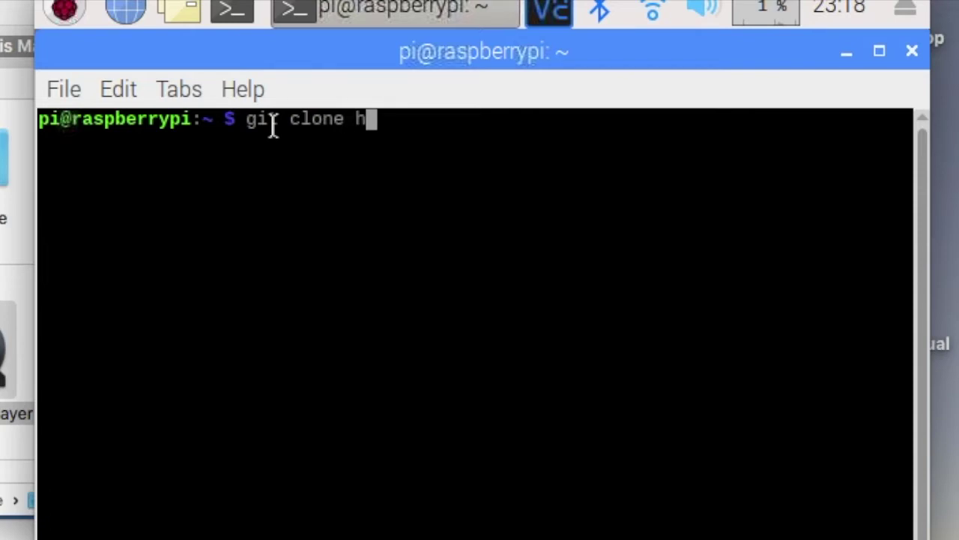
text(ttps:)
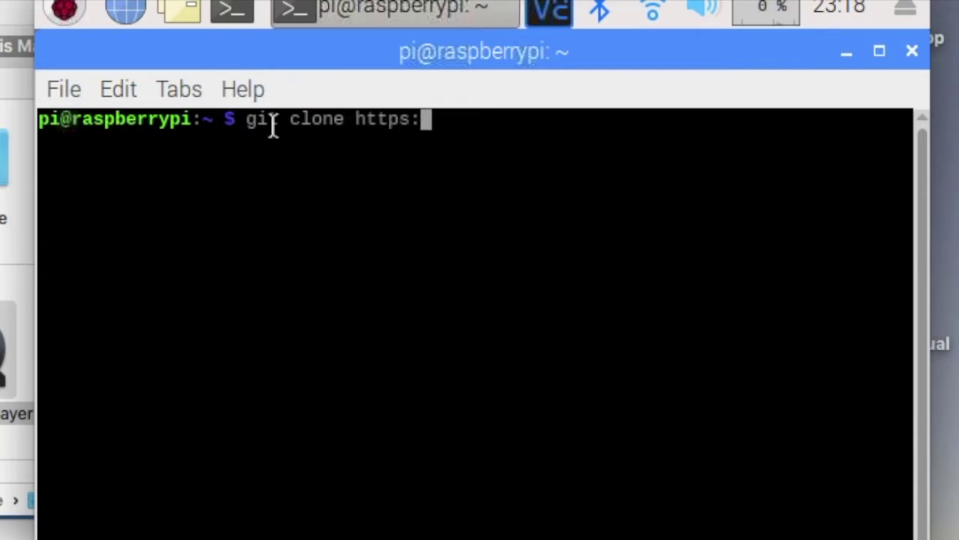
text(//)
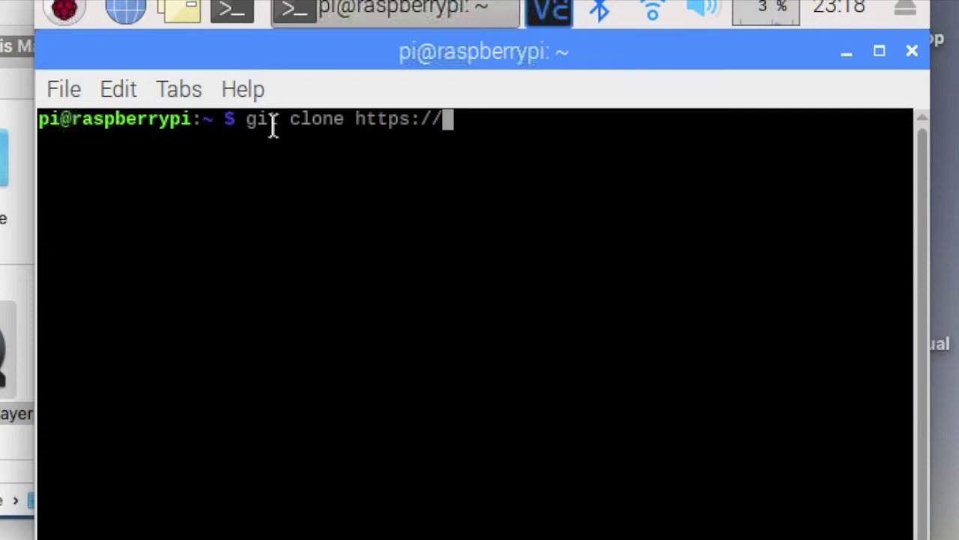
text(gith)
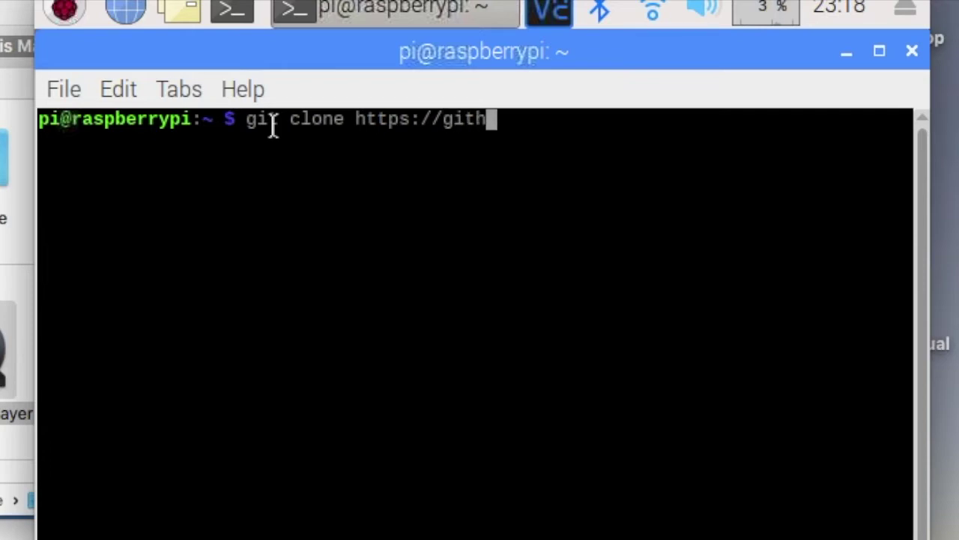
text(ub.c)
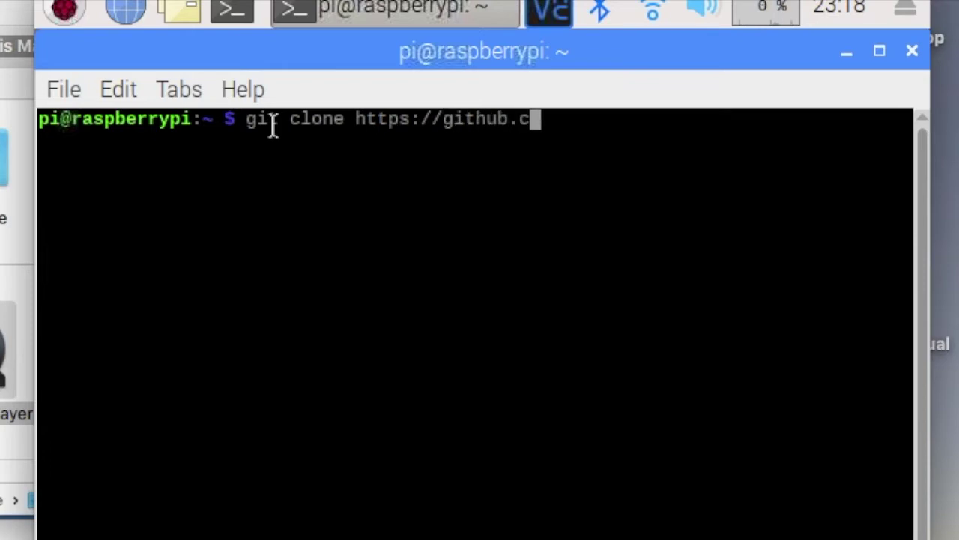
text(om/)
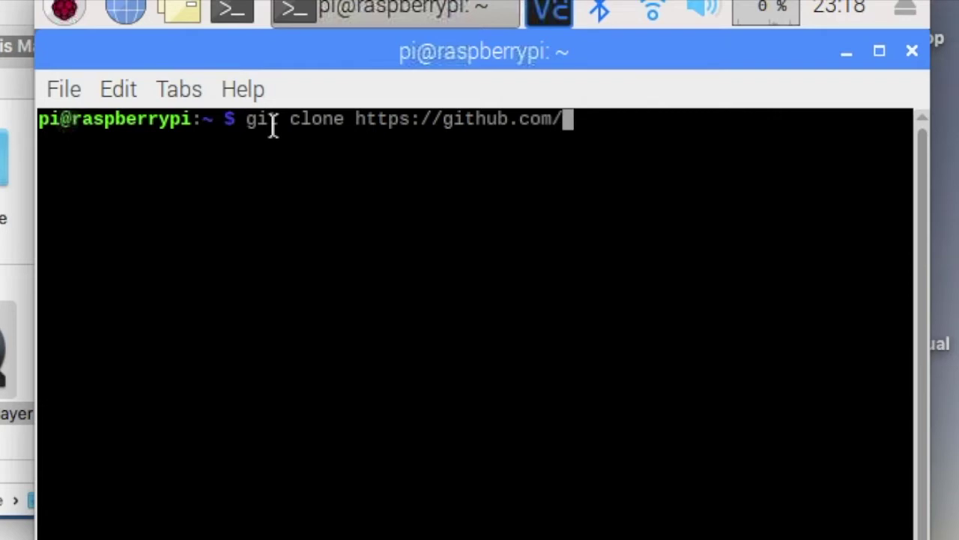
text(costas)
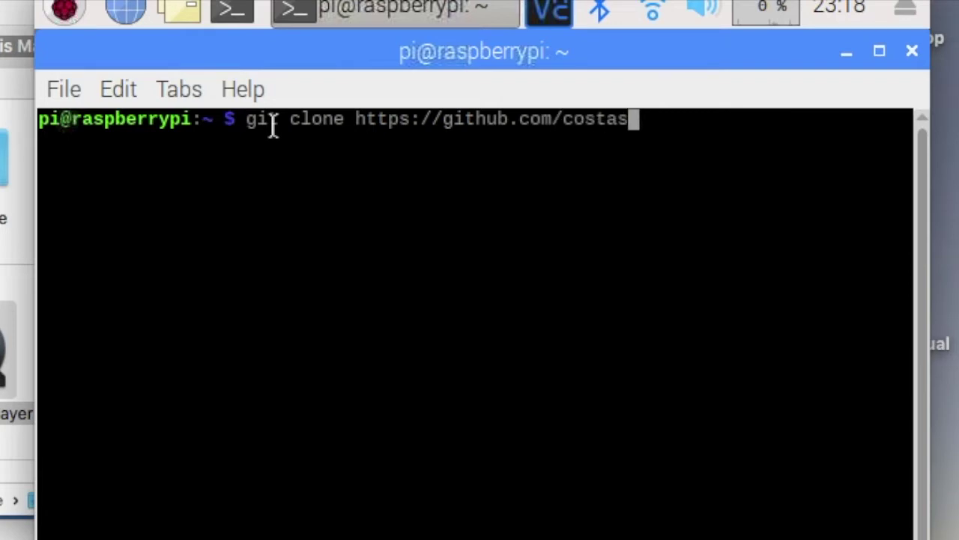
text(soler)
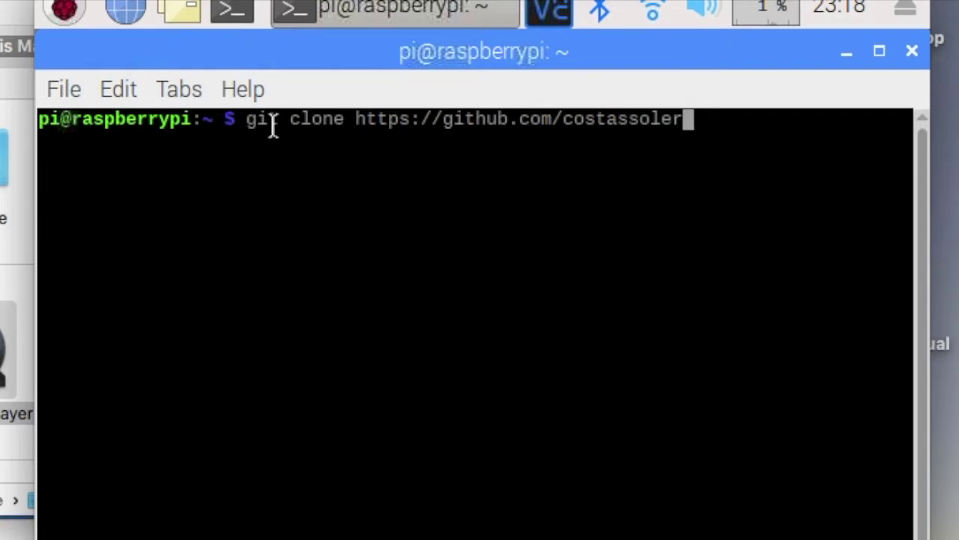
text(/)
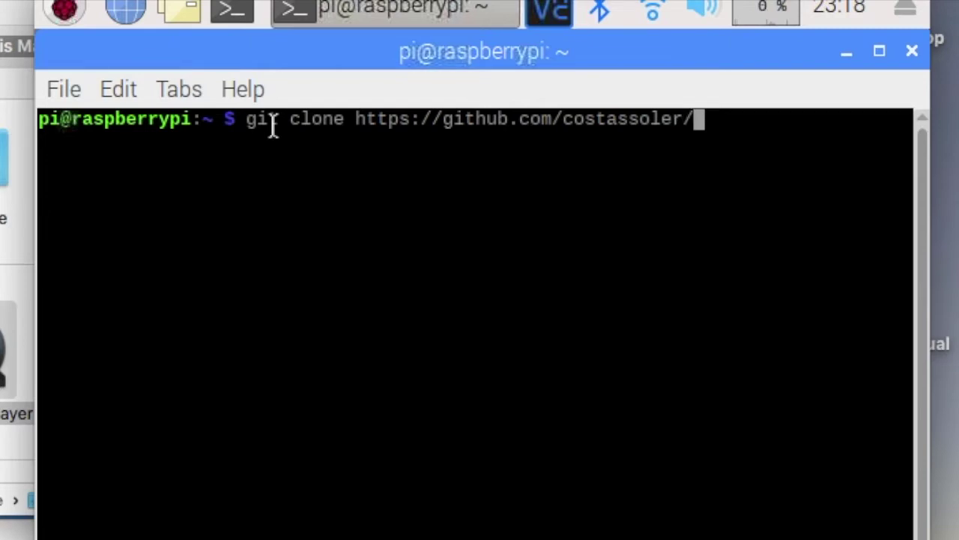
text(Arc)
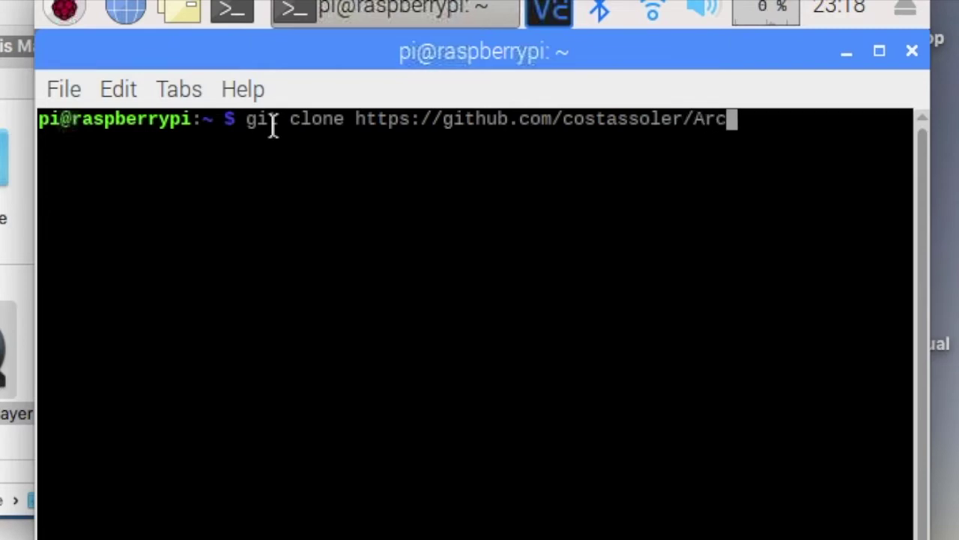
text(him)
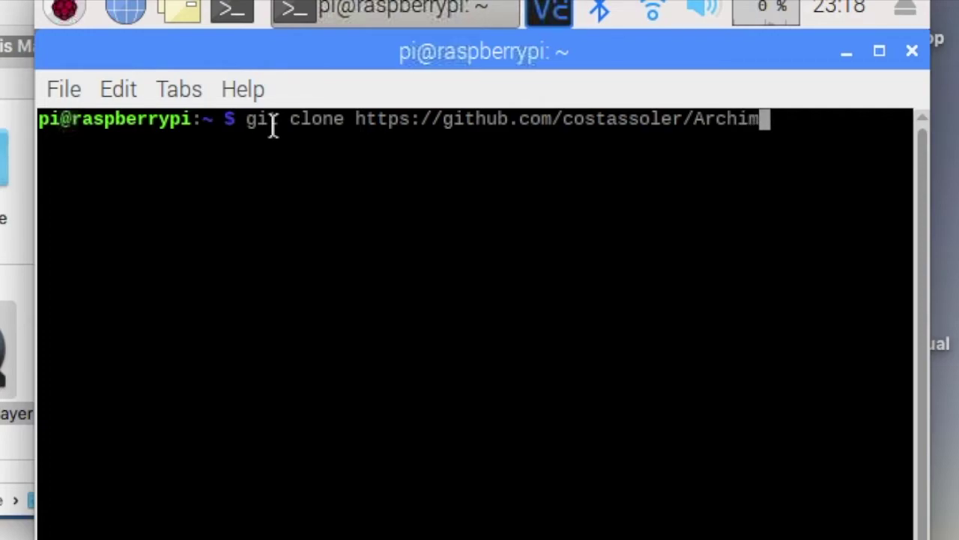
text(edes)
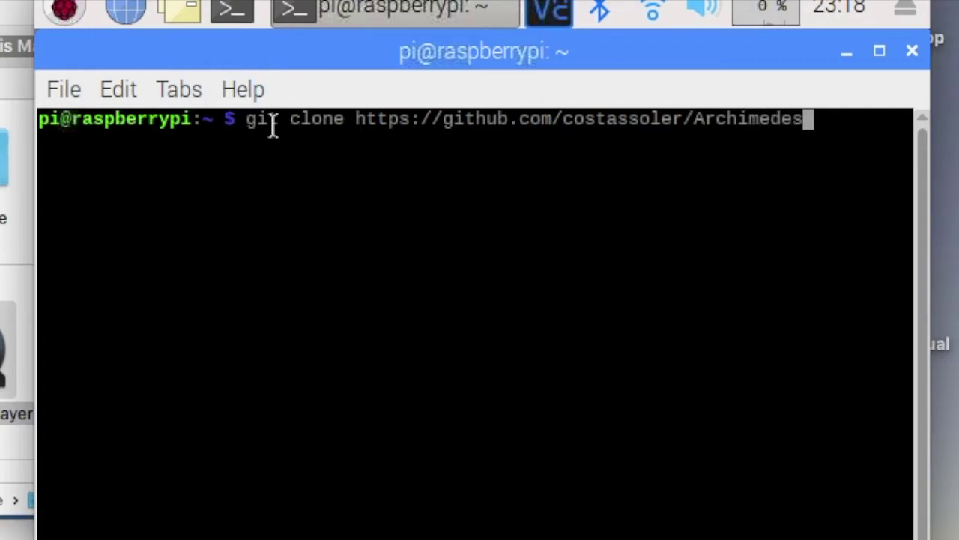
text(2)
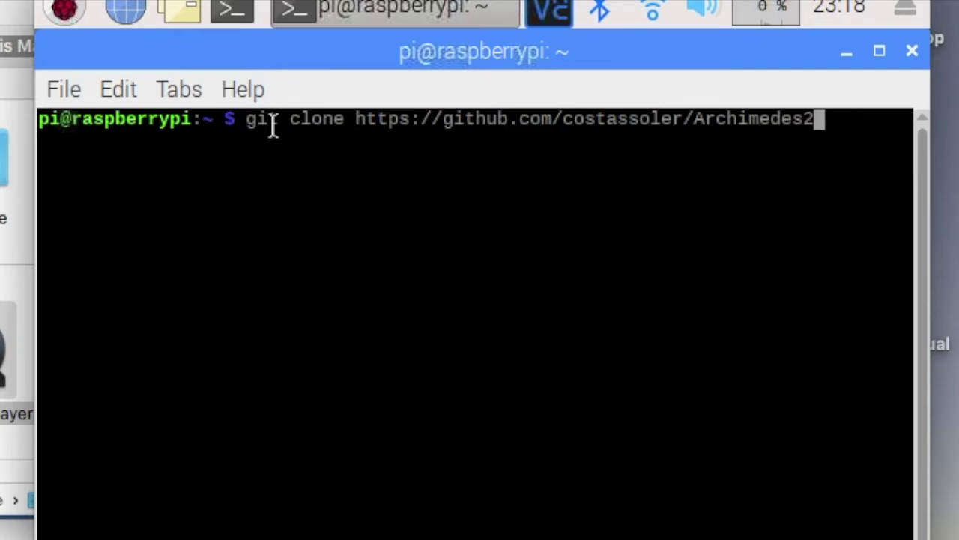
text(.git)
key(Return)
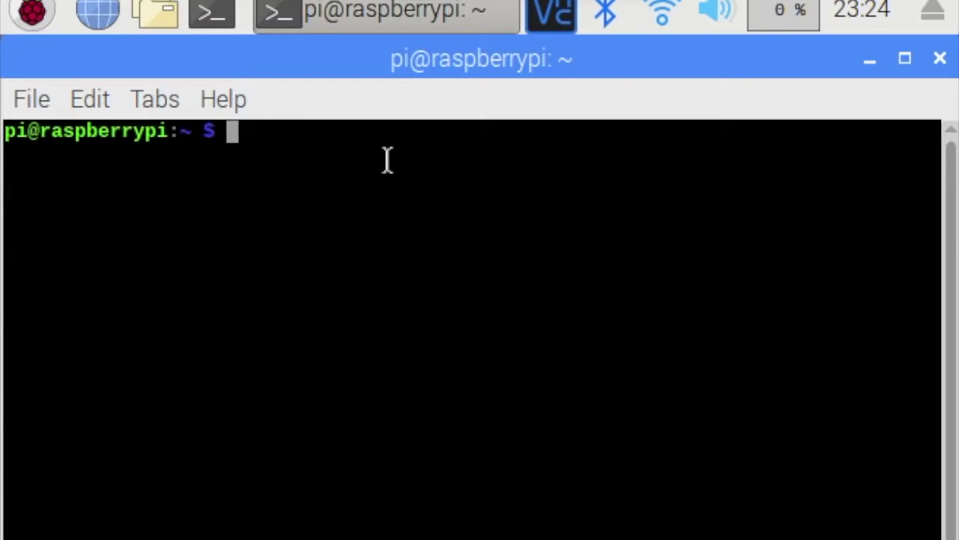
List the home folder with ls, then cd into Archimedes2
text(ls)
key(Return)
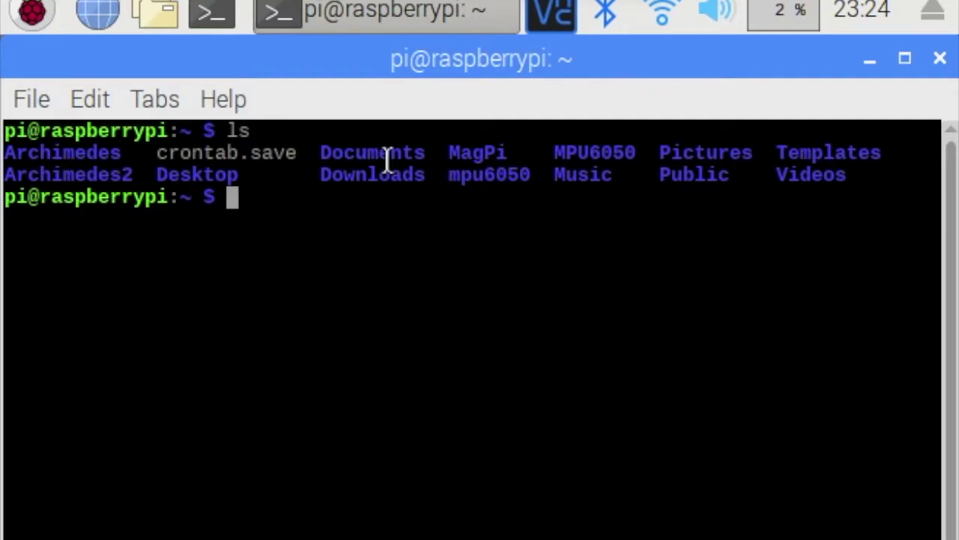
text(cd A)
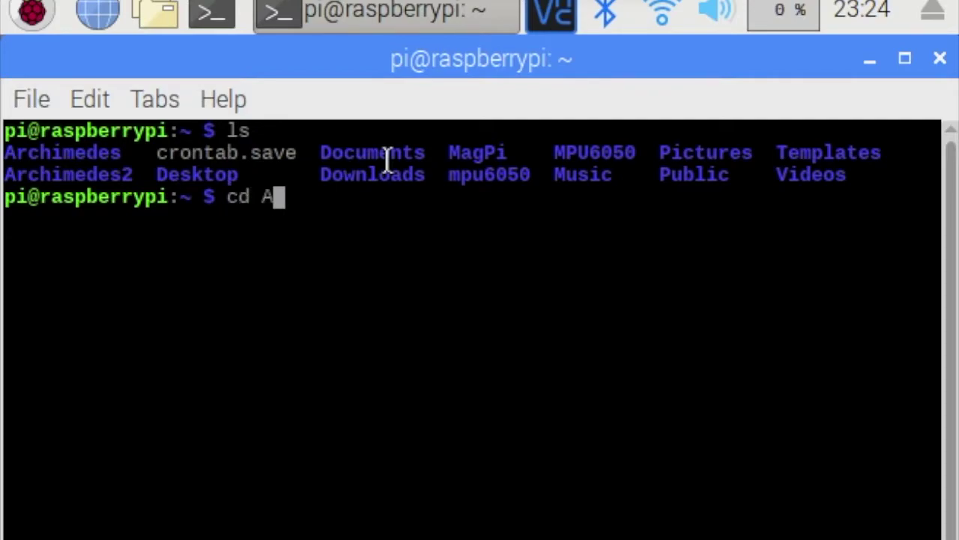
text(rchim)
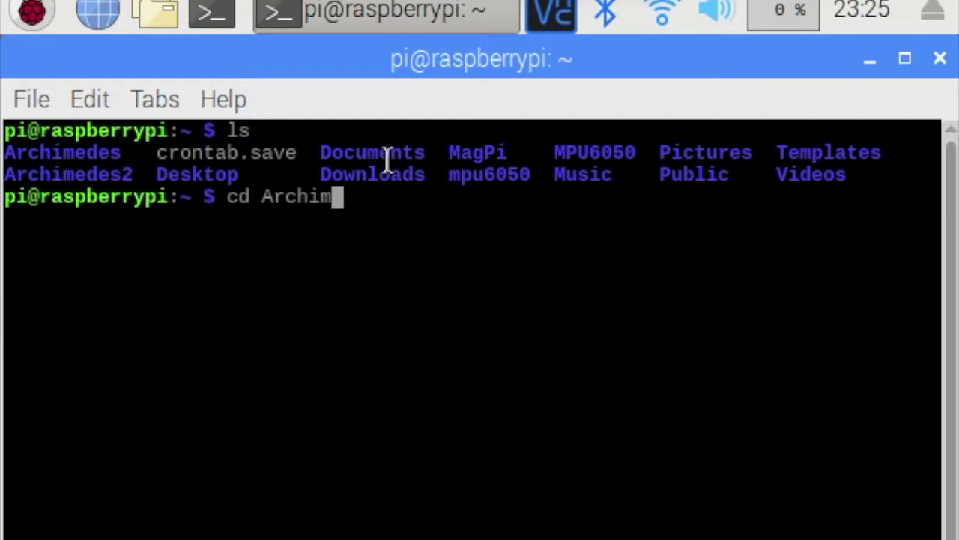
text(edes)
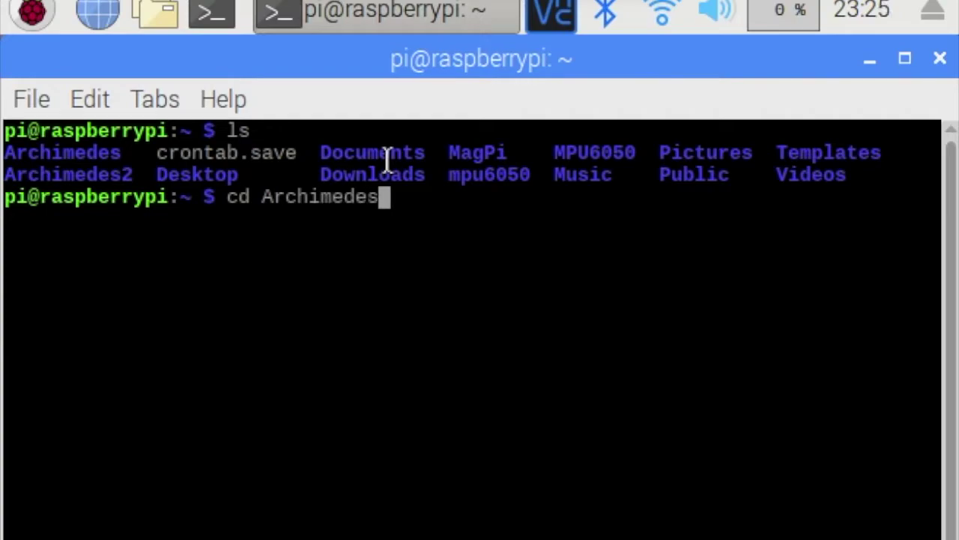
text(2)
key(Return)
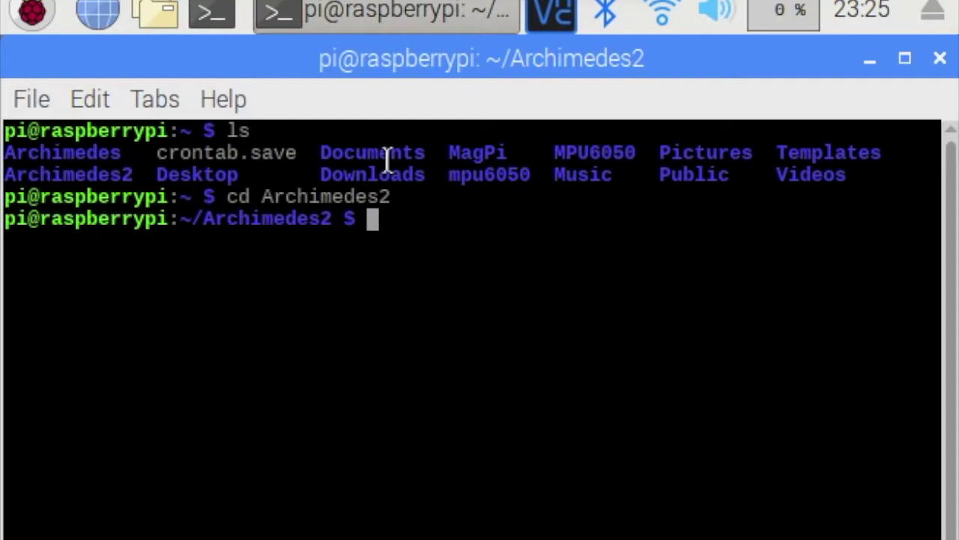
Run chmod +x on TelemetryServer.py and confirm it lists as executable
text(ls)
key(Return)
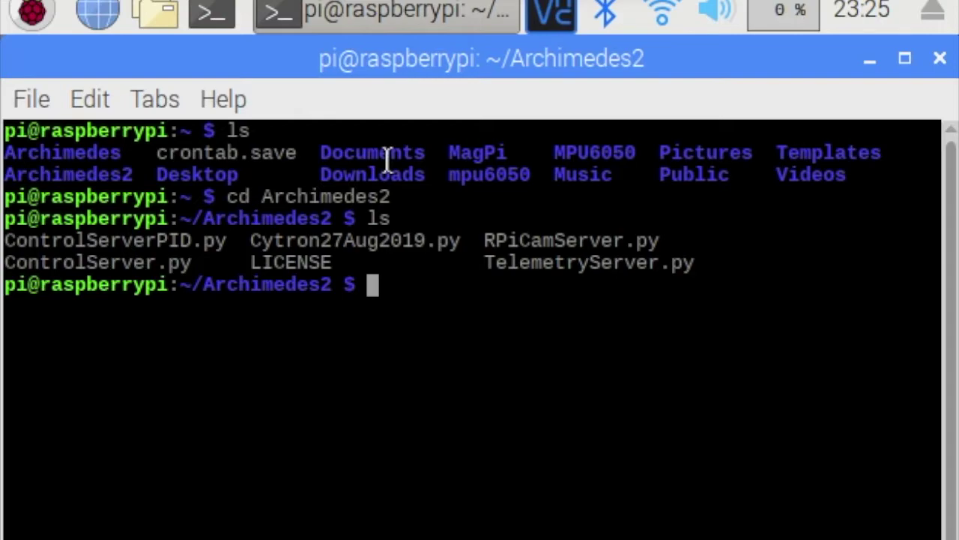
text(chm)
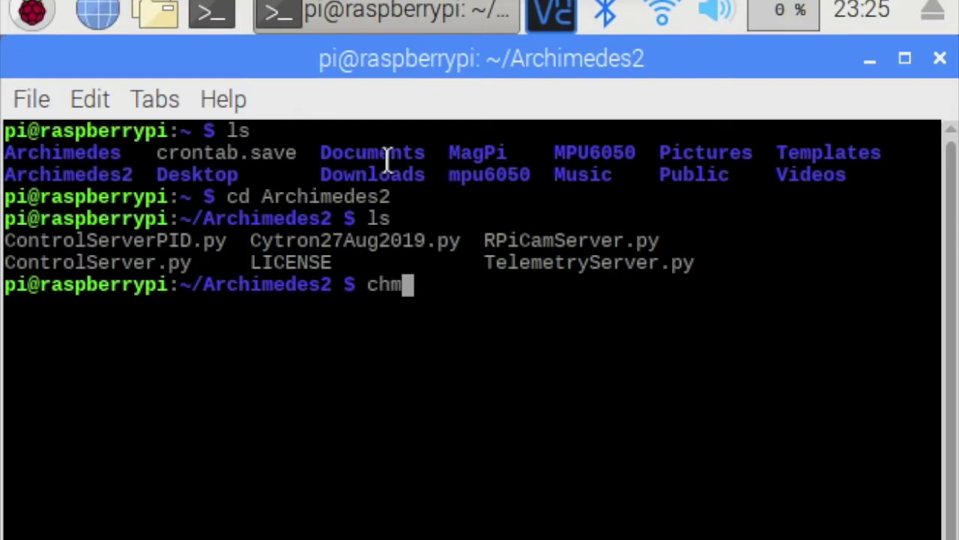
text(od )
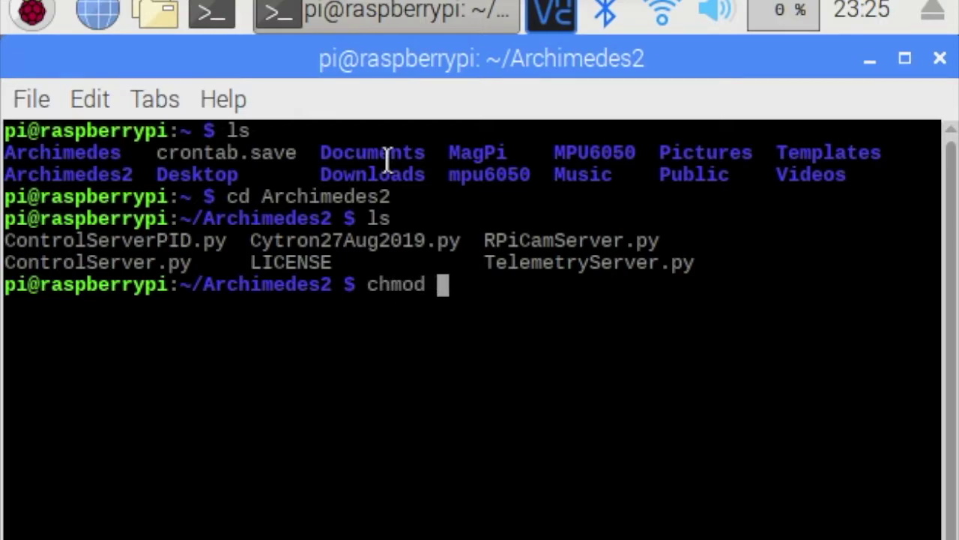
text(+)
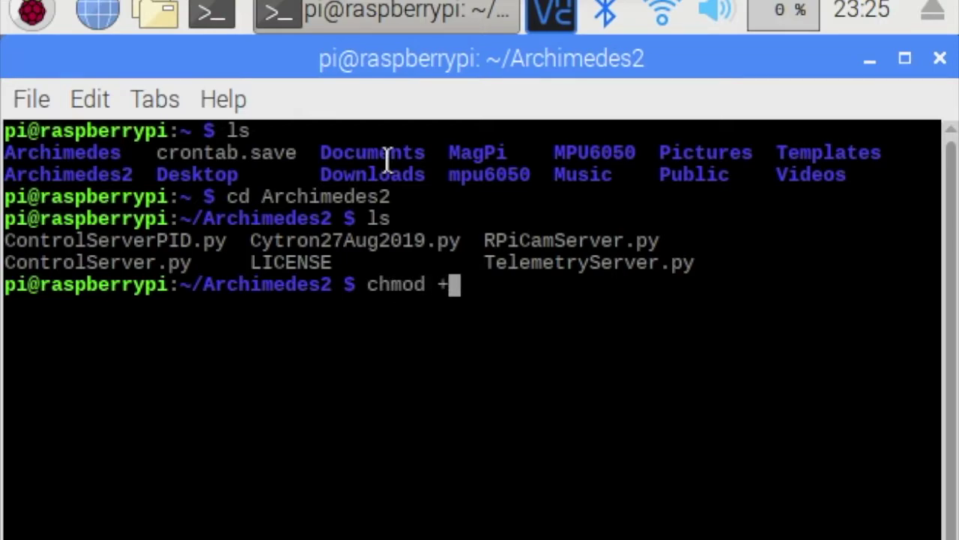
text(x)
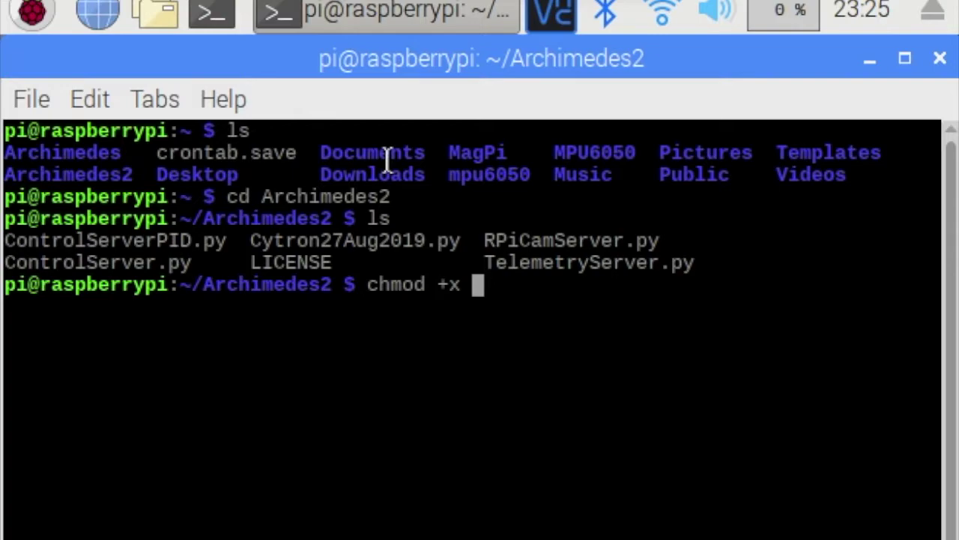
text(T)
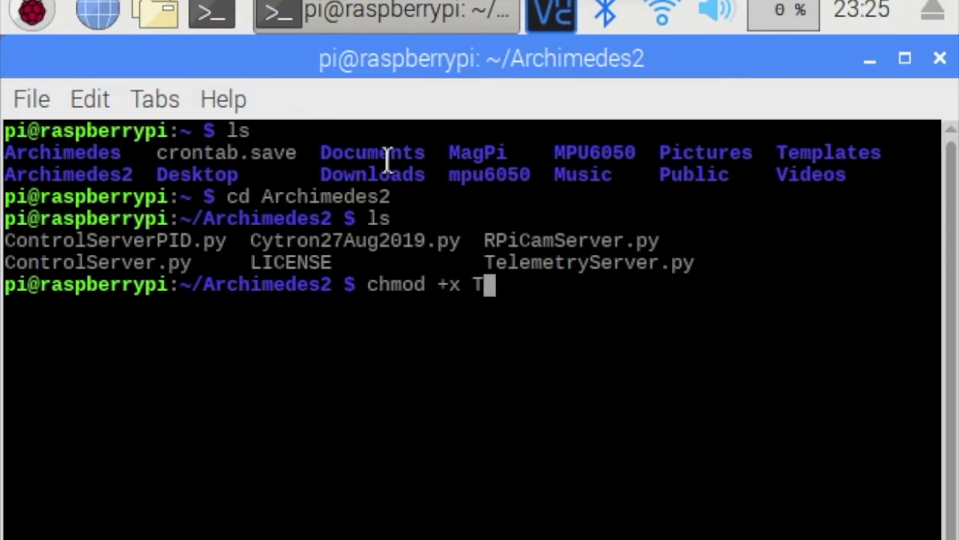
text(ele)
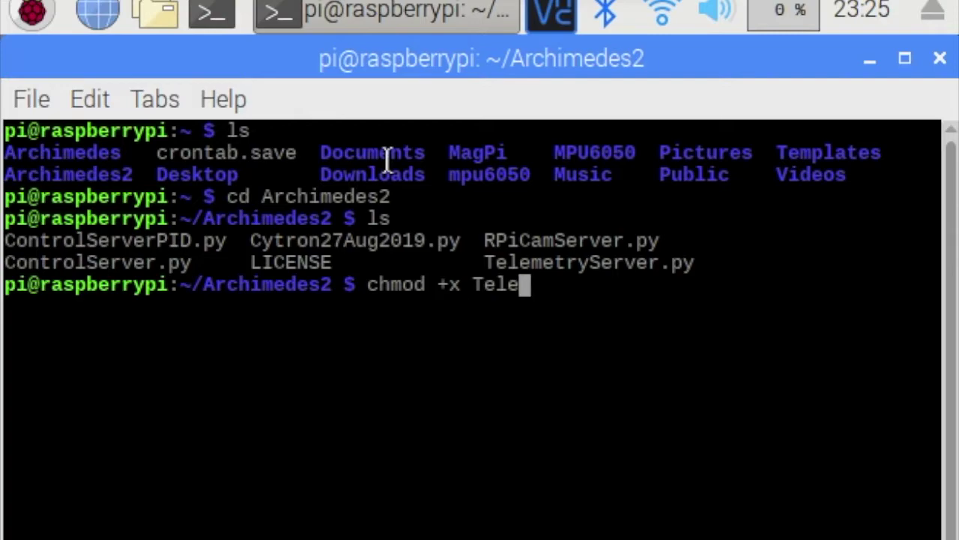
text(met)
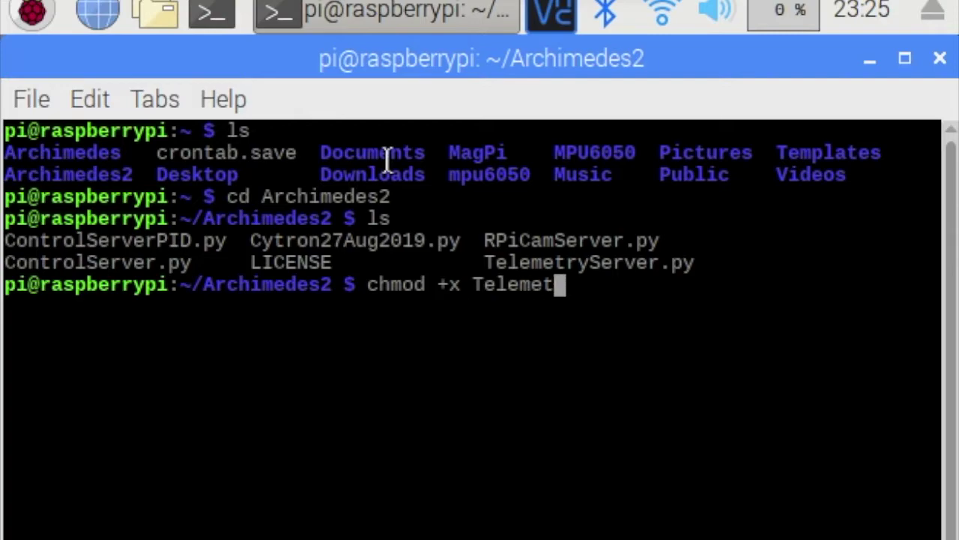
text(ry)
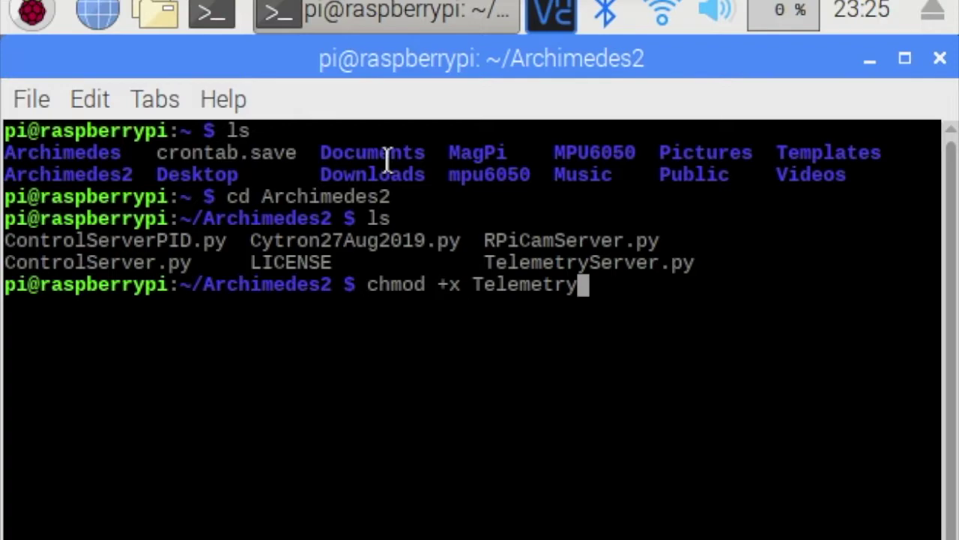
key(Tab)
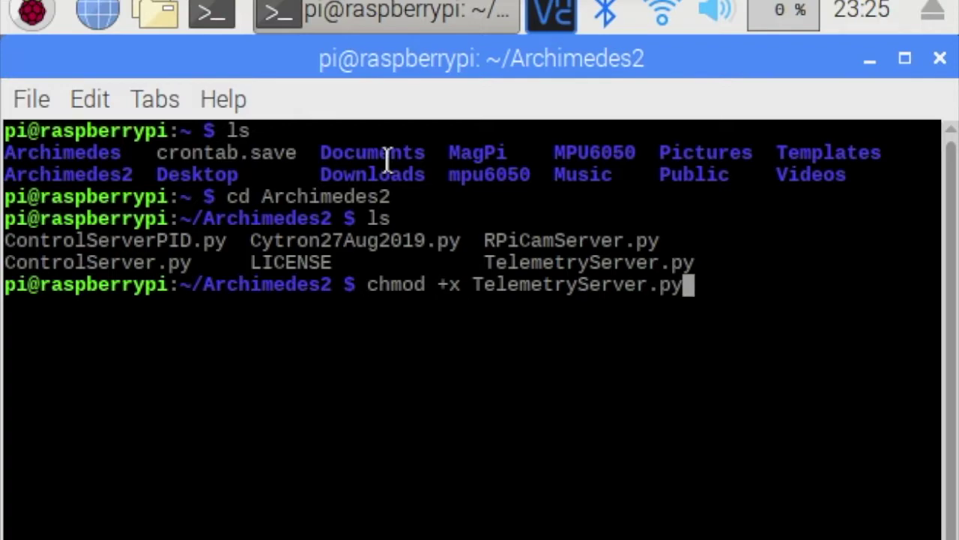
key(Return)
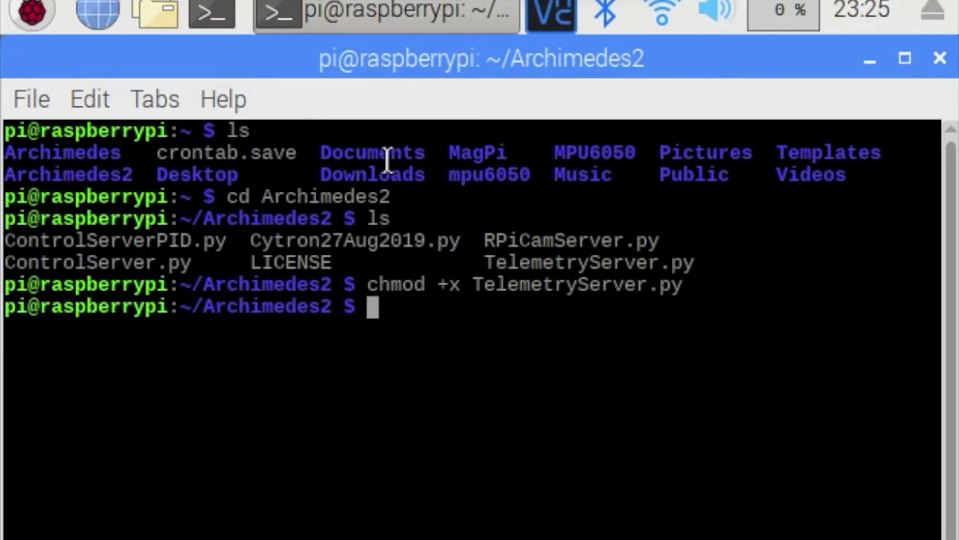
text(ls)
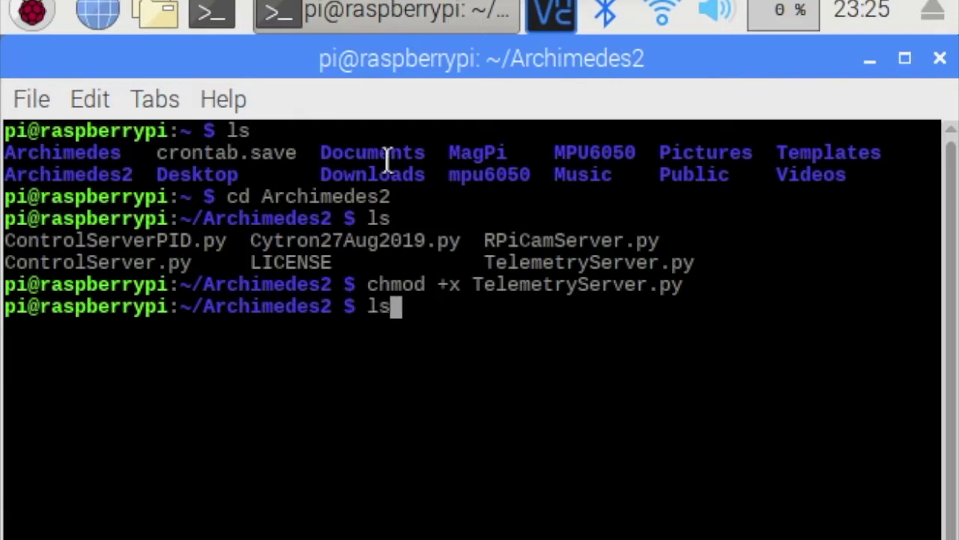
key(Return)
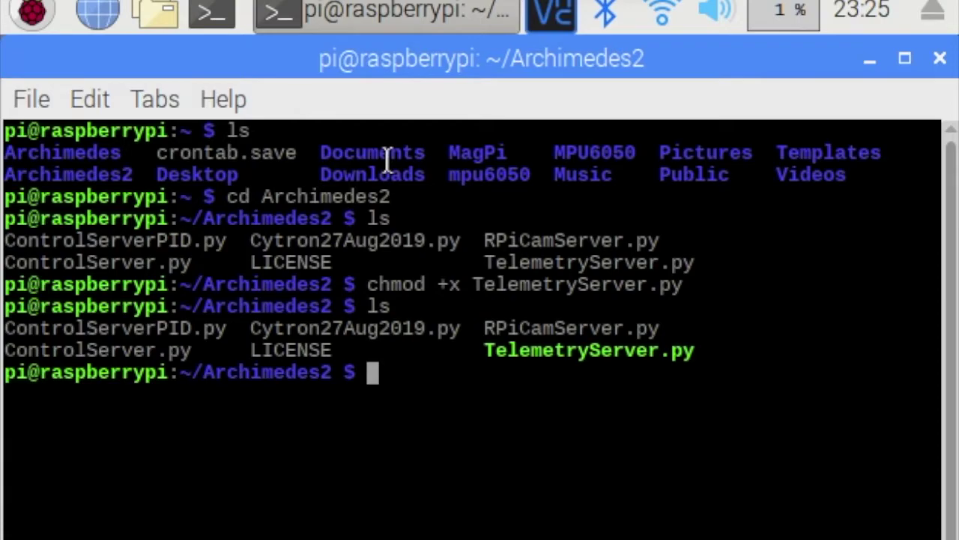
Run chmod +x ControlServer.py and confirm with ls that it's executable
text(chmo)
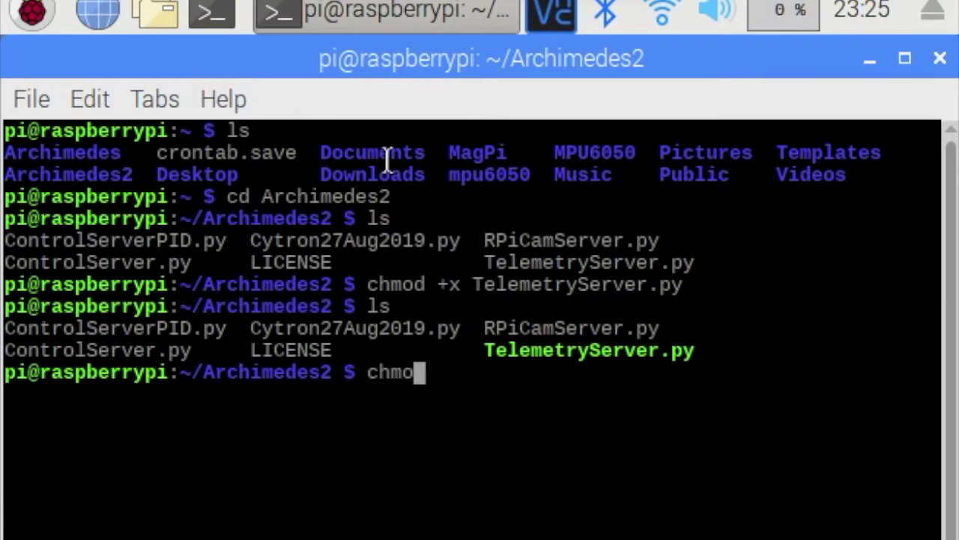
text(d)
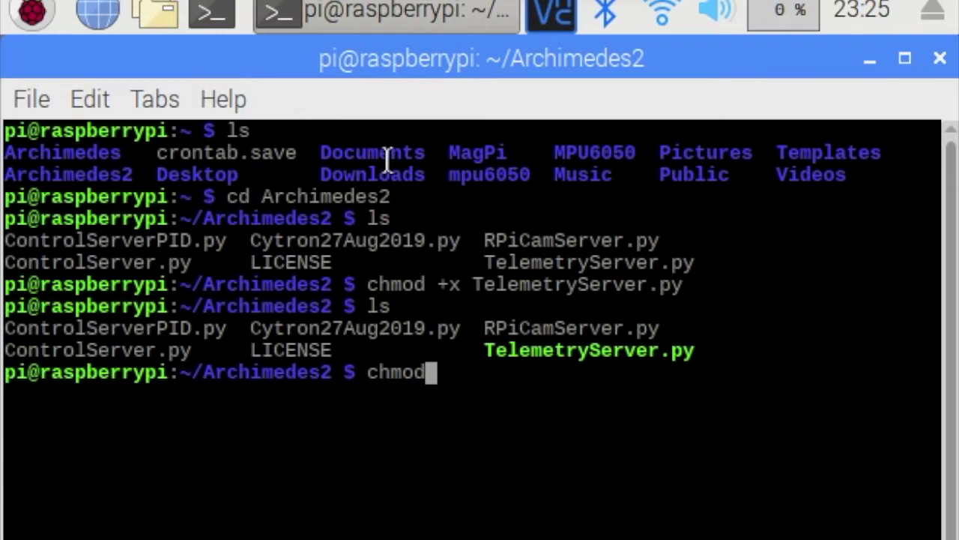
text( +)
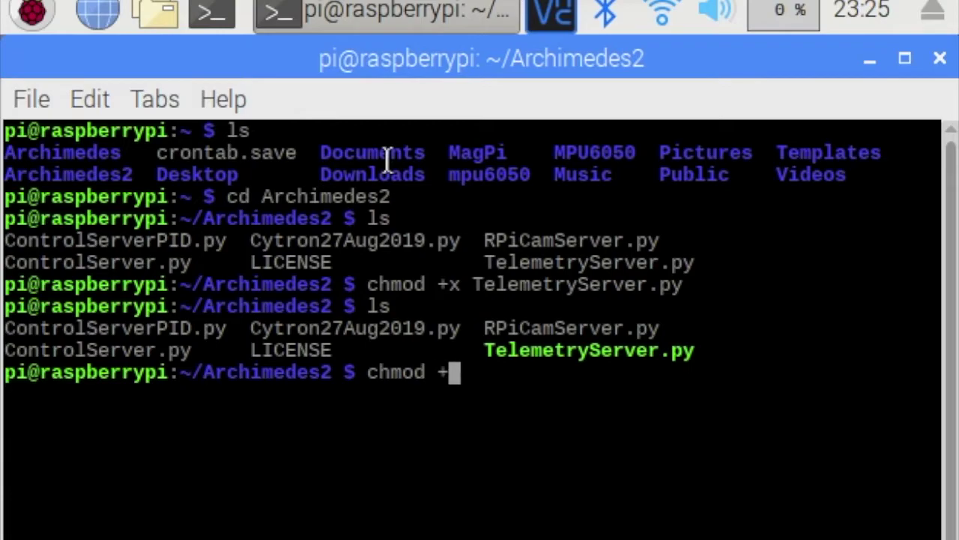
text(x )
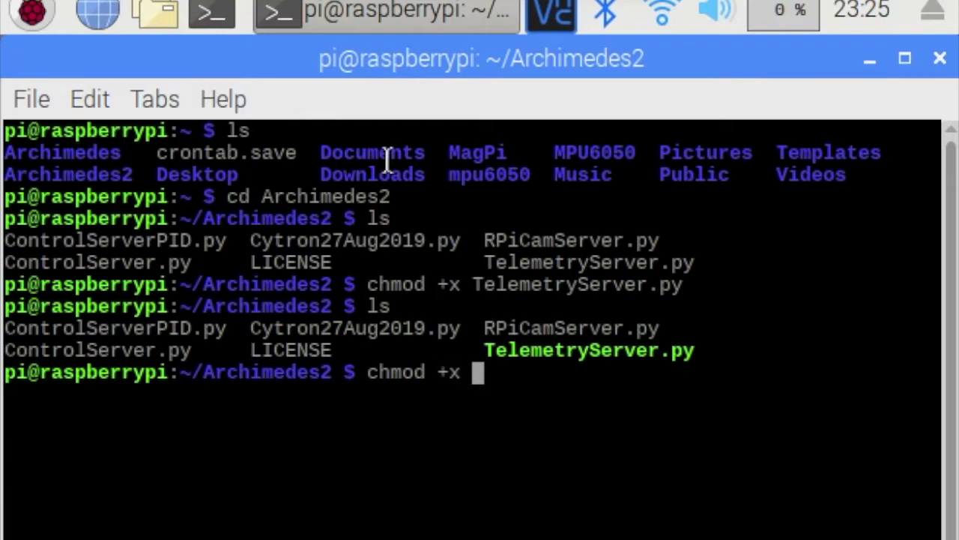
text(ControlServe)
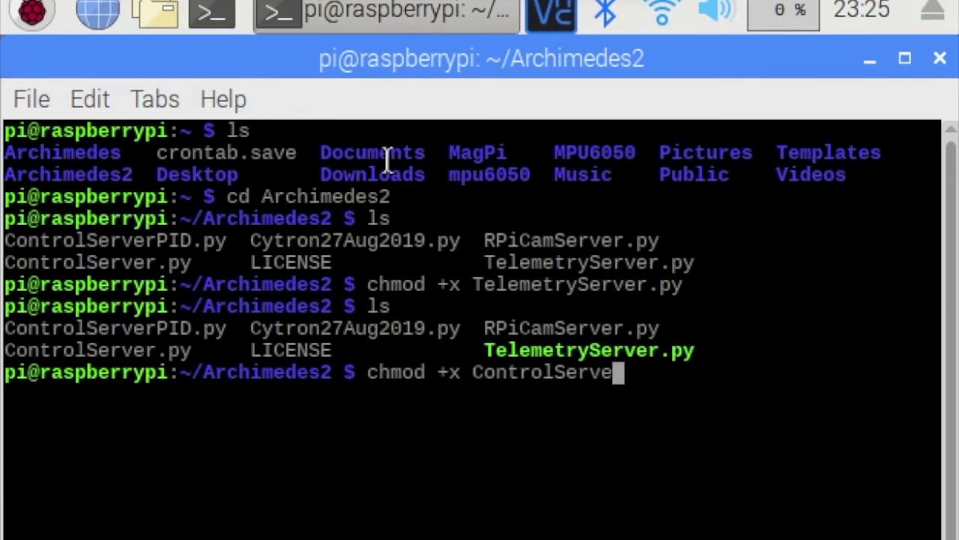
text(r.)
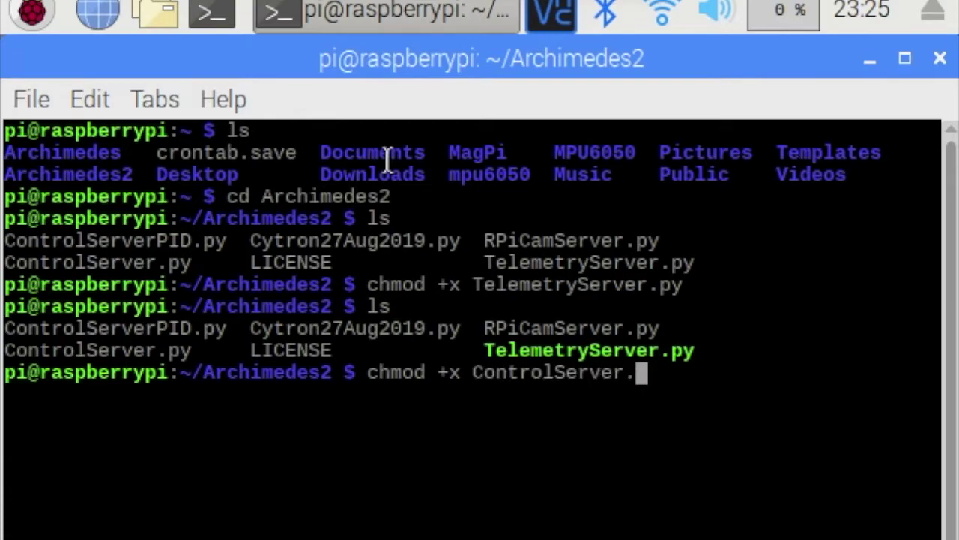
text(p)
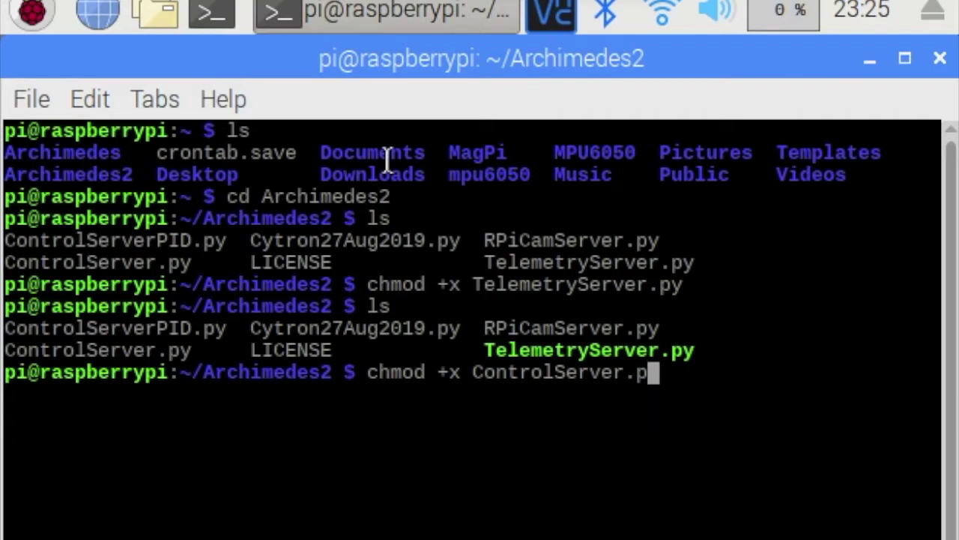
text(y)
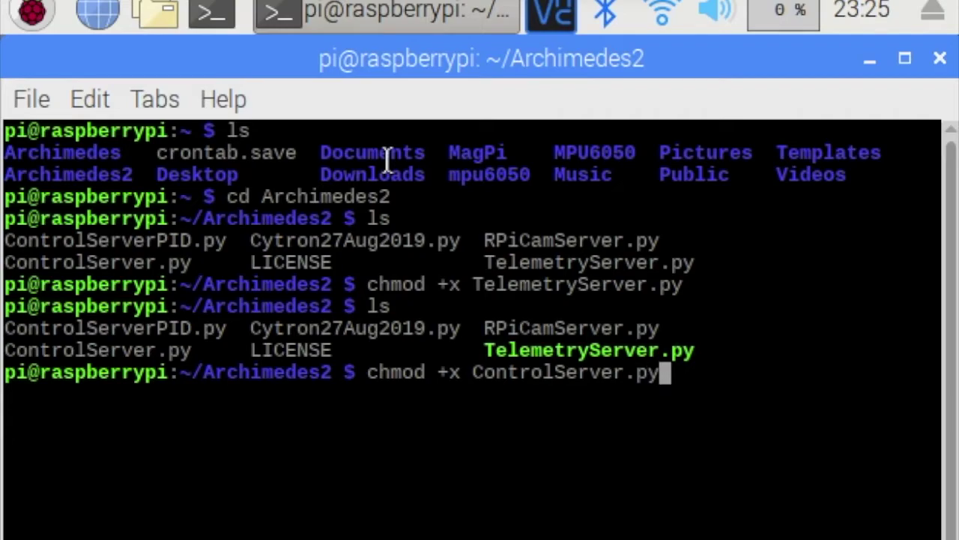
key(Return)
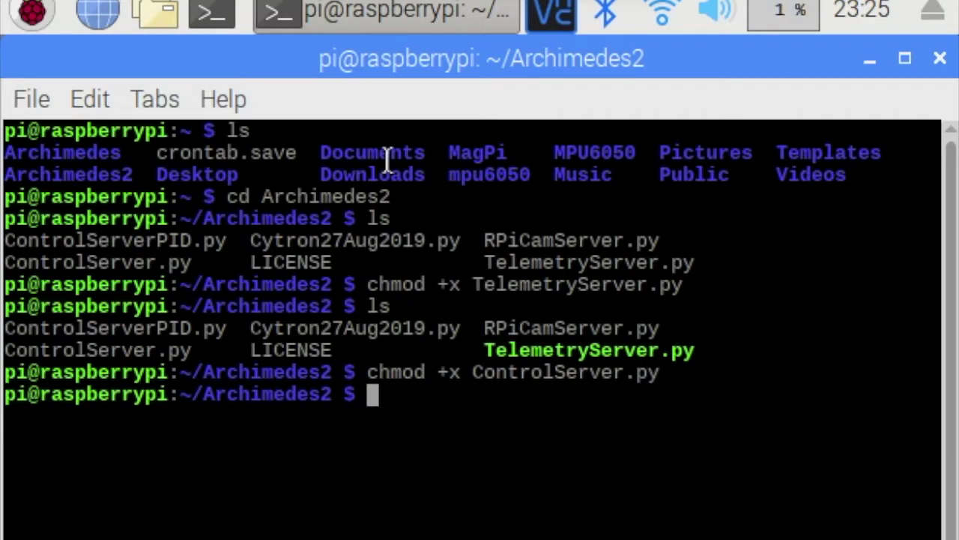
text(ls)
key(Return)
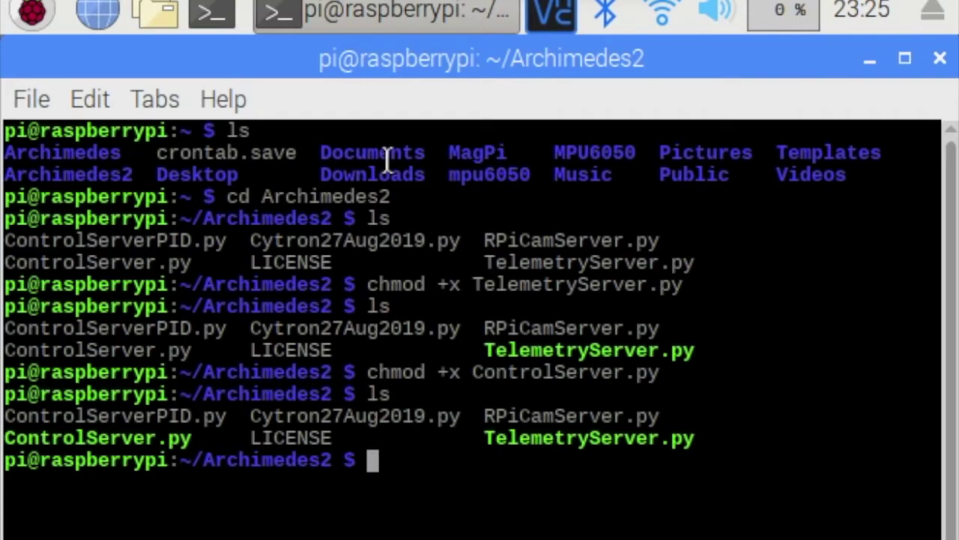
Enter the command chmod +x RPiCamServer.py at the prompt
text(cd)
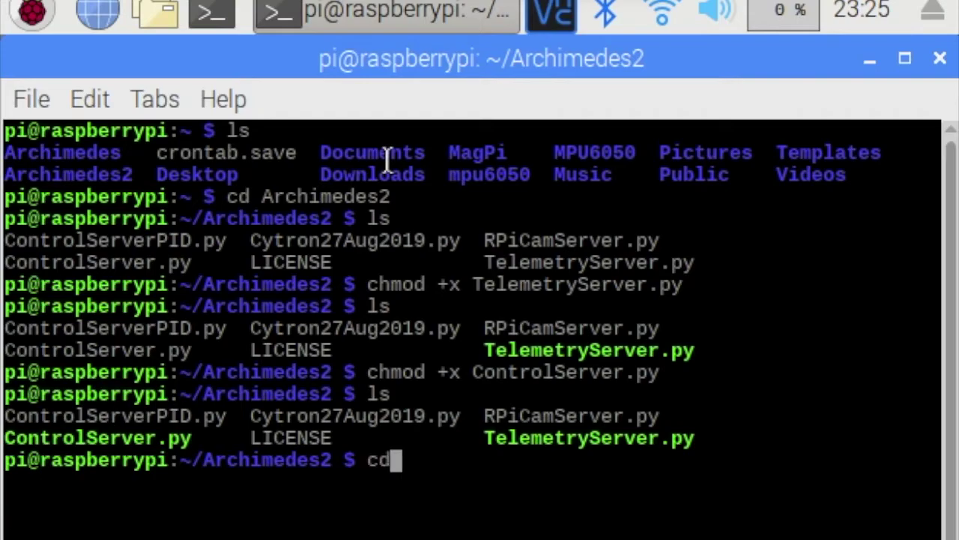
key(BackSpace)
text(hmod)
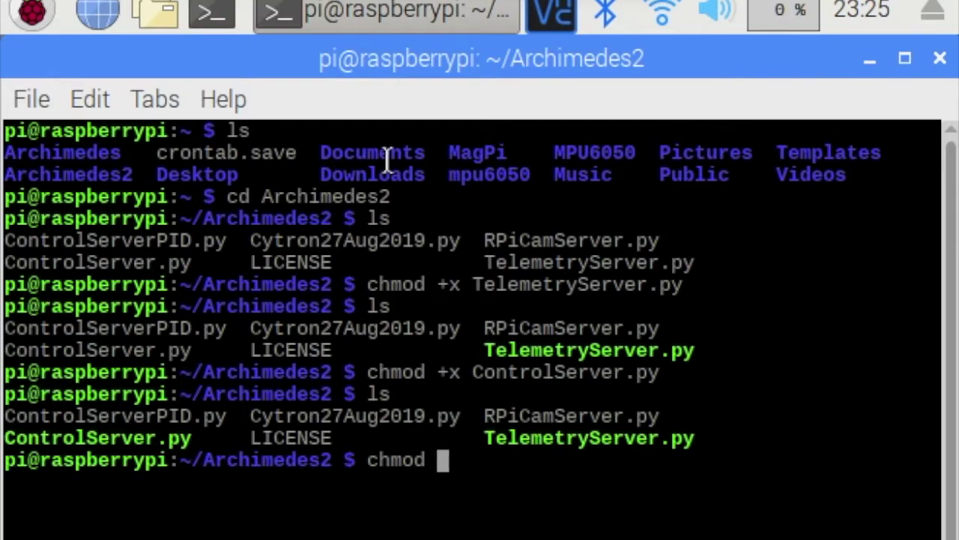
text( +x)
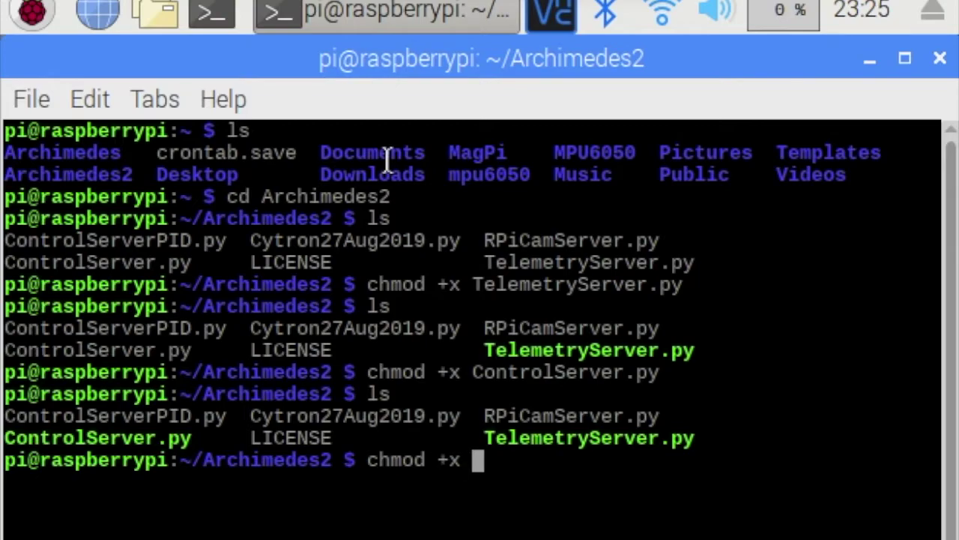
text( RPiC)
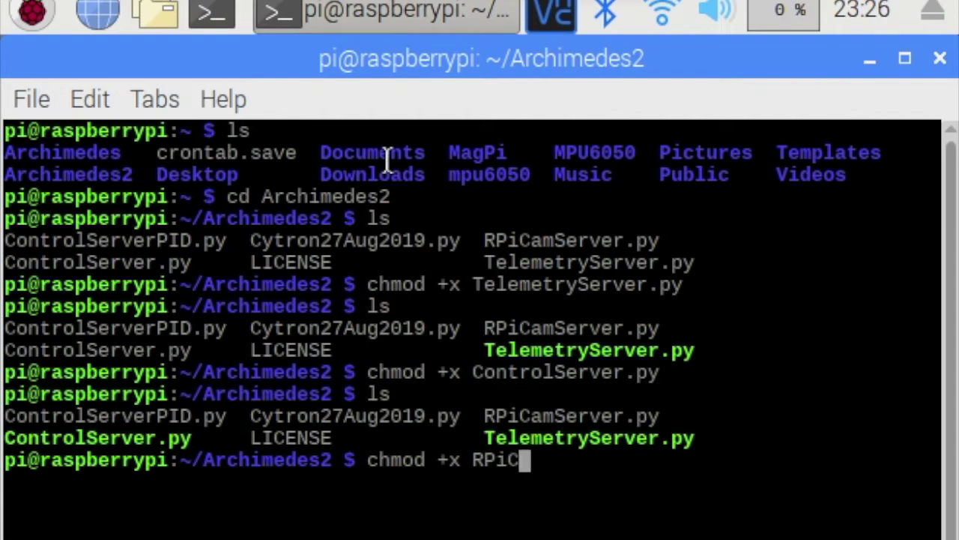
text(amServer.)
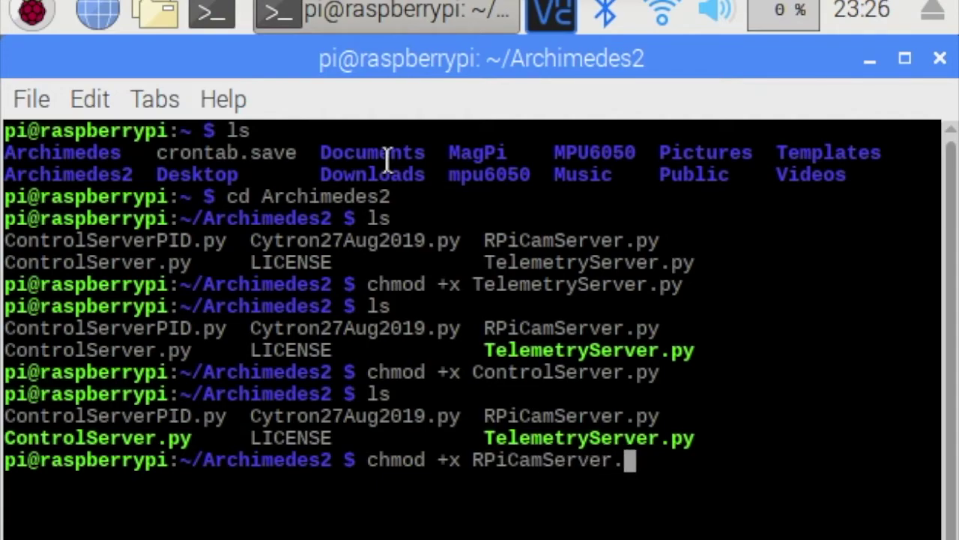
text(py)
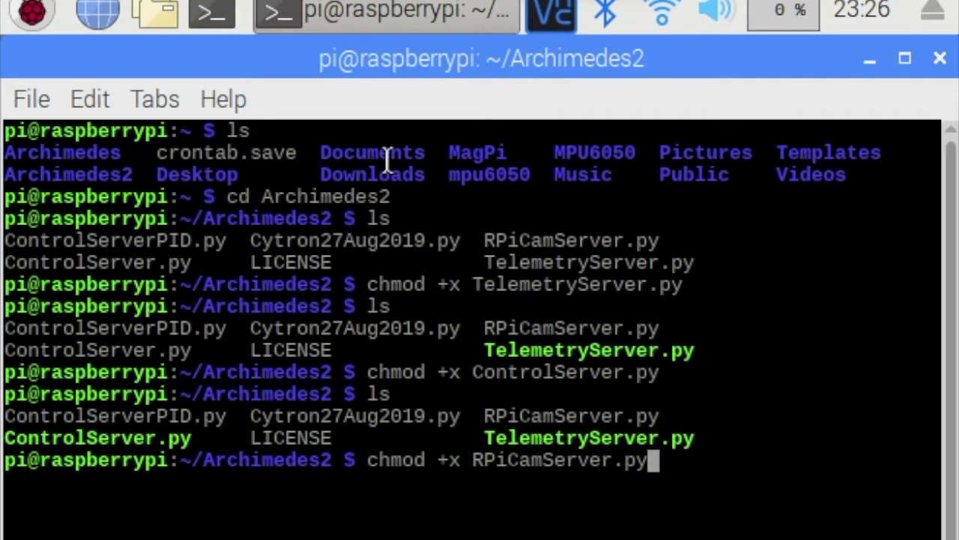
Make RPiCamServer.py executable, verify with ls, and begin the crontab command
key(Return)
text(ls)
key(Return)
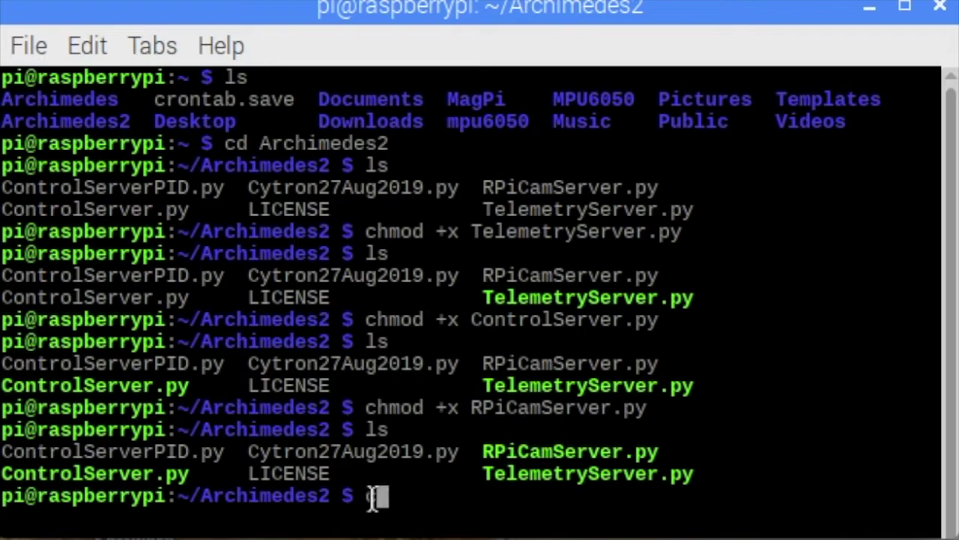
text(rontab)
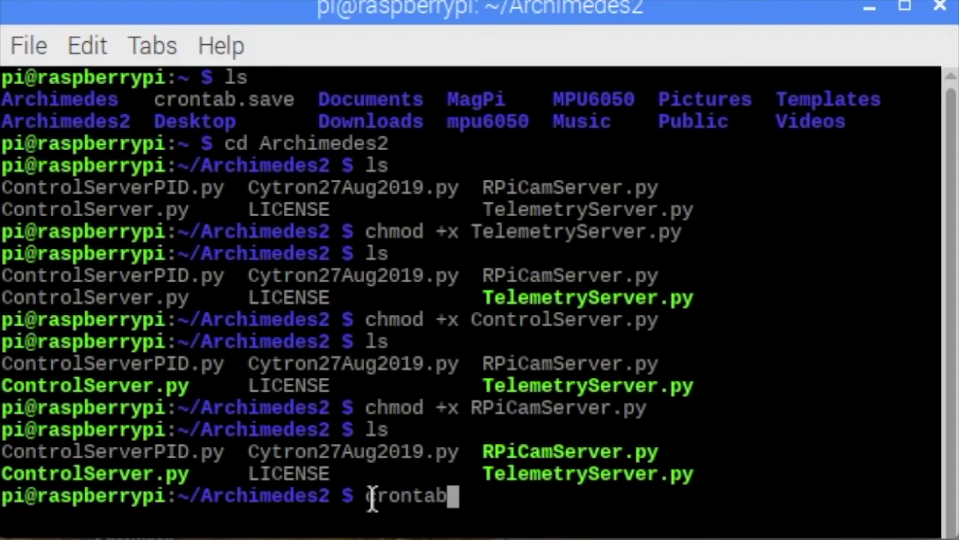
Run crontab -e to open the Pi's crontab in nano
text(-e)
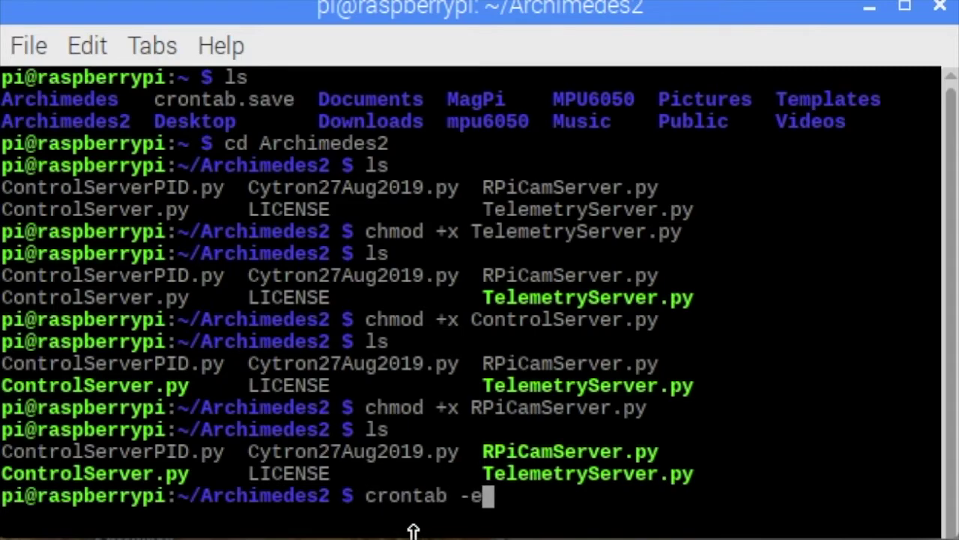
key(Return)
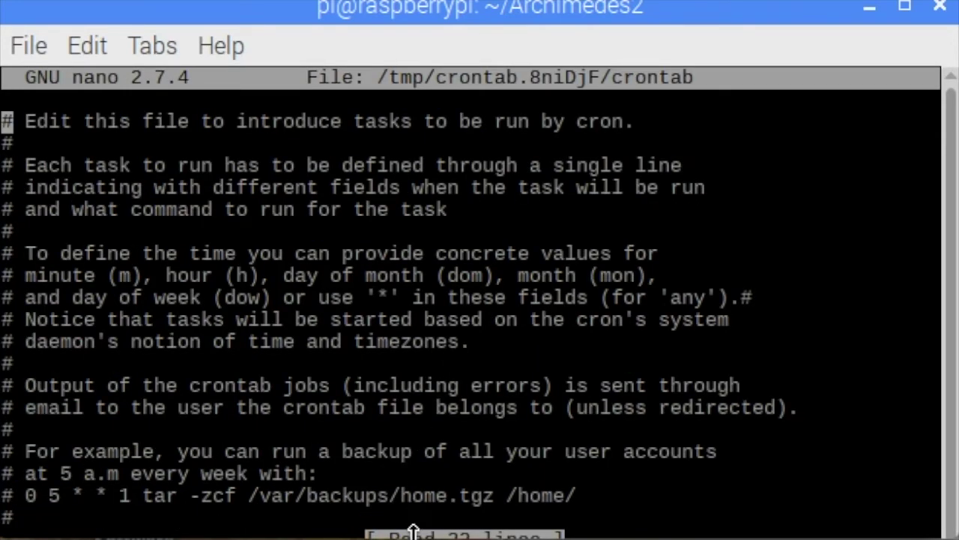
key(Down)
key(Down)
key(Down)
key(Down)
key(Down)
key(Down)
key(Down)
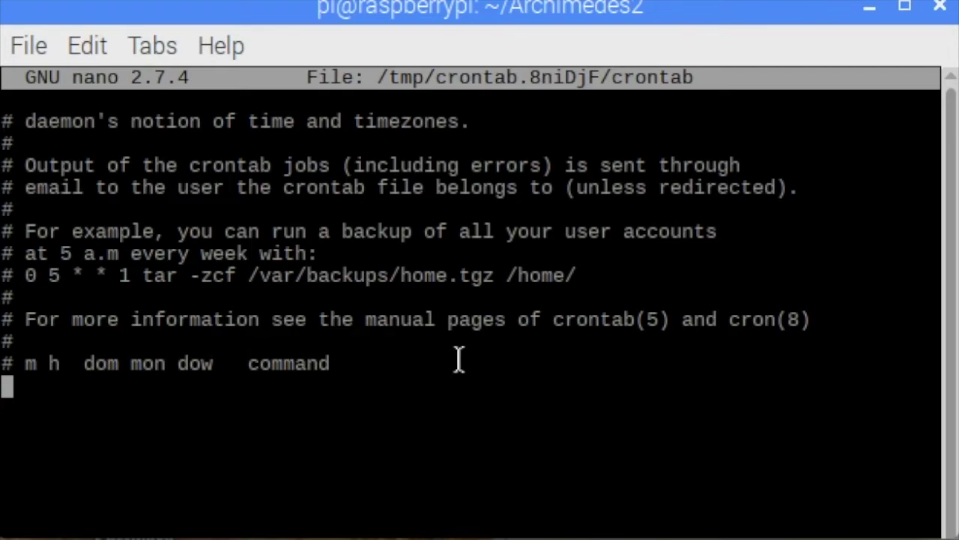
key(Up)
key(Up)
key(Up)
key(Up)
key(Up)
key(Up)
key(Down)
key(Down)
key(Down)
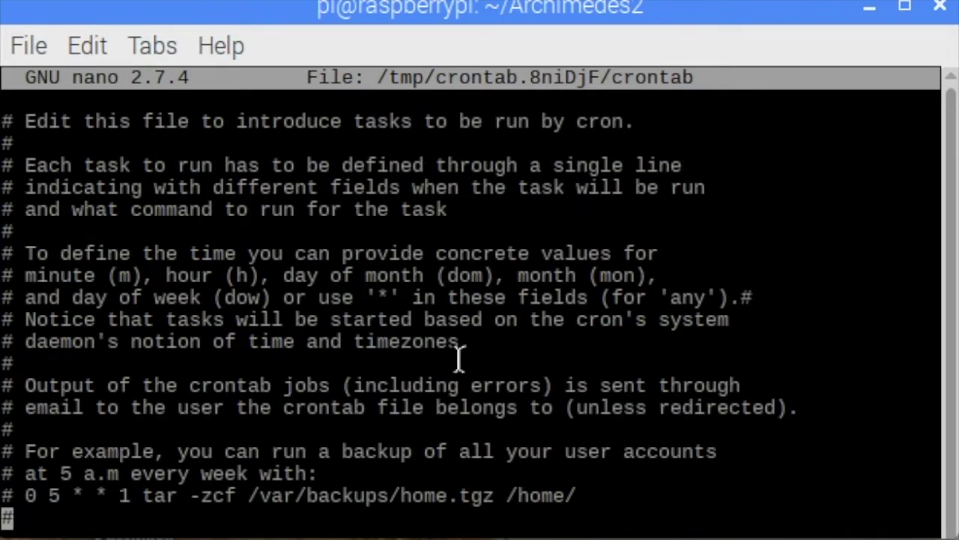
key(Down)
key(Down)
key(Down)
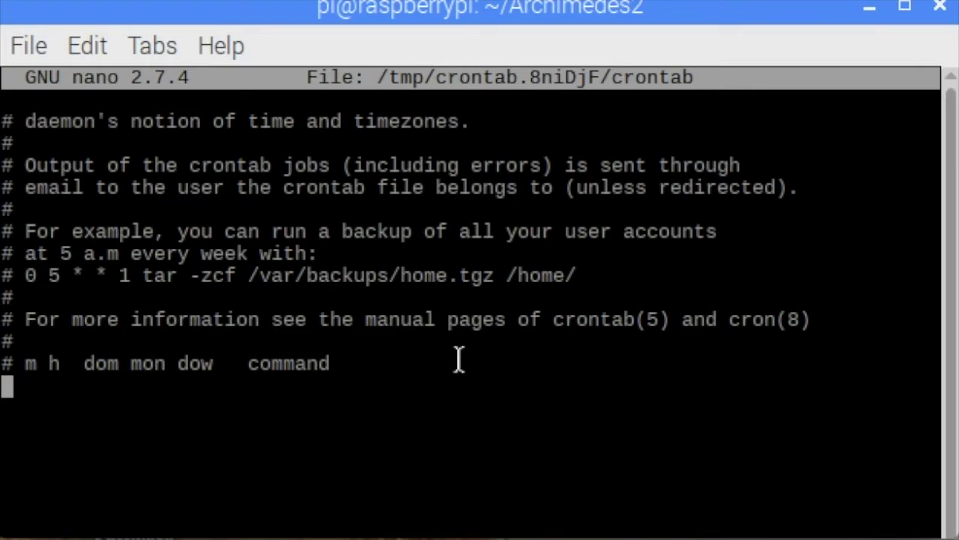
key(Up)
key(Up)
key(Up)
key(Down)
key(Down)
key(Down)
text(@reb)
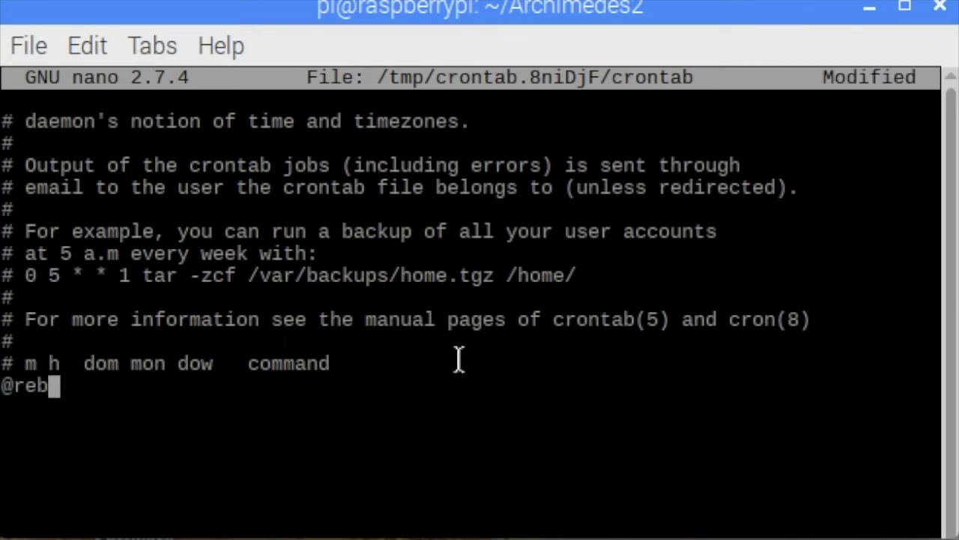
text(oot)
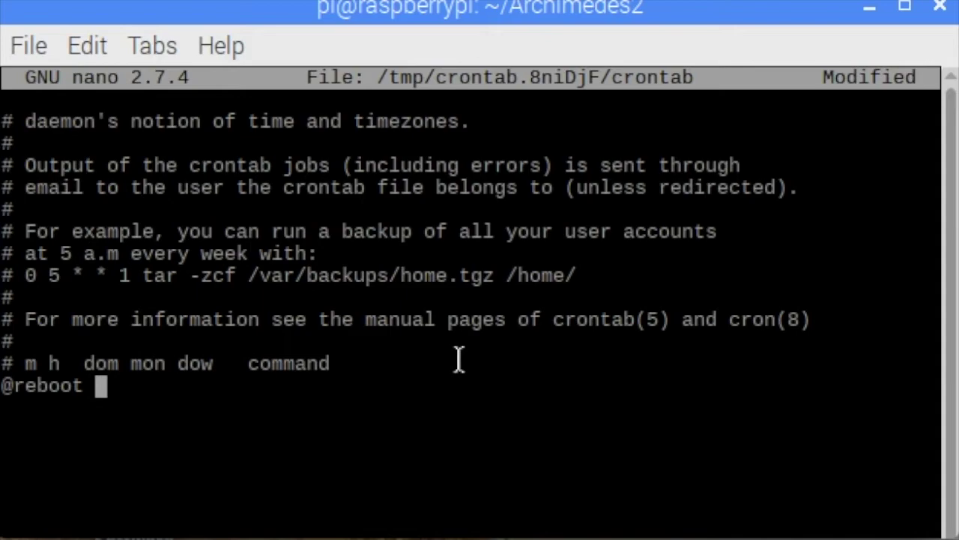
text(su)
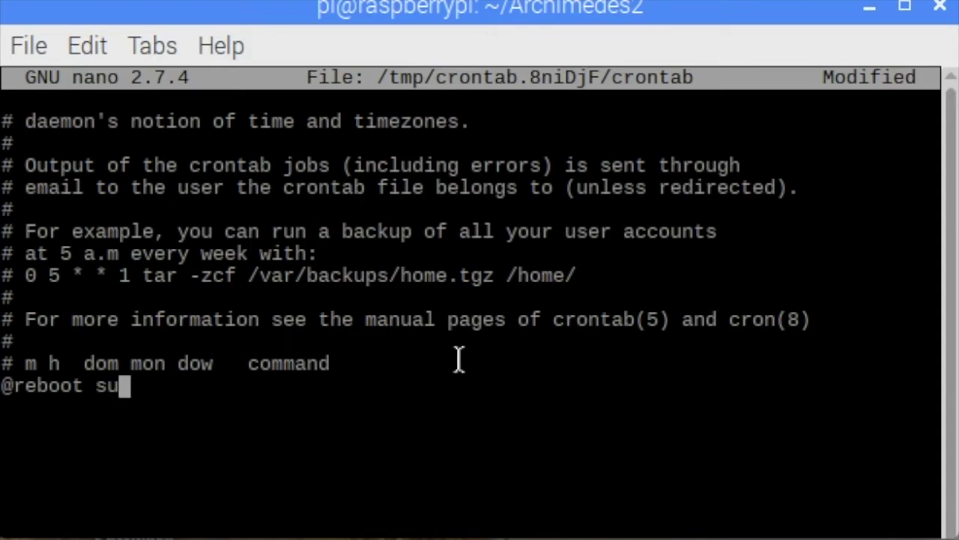
text(do pig)
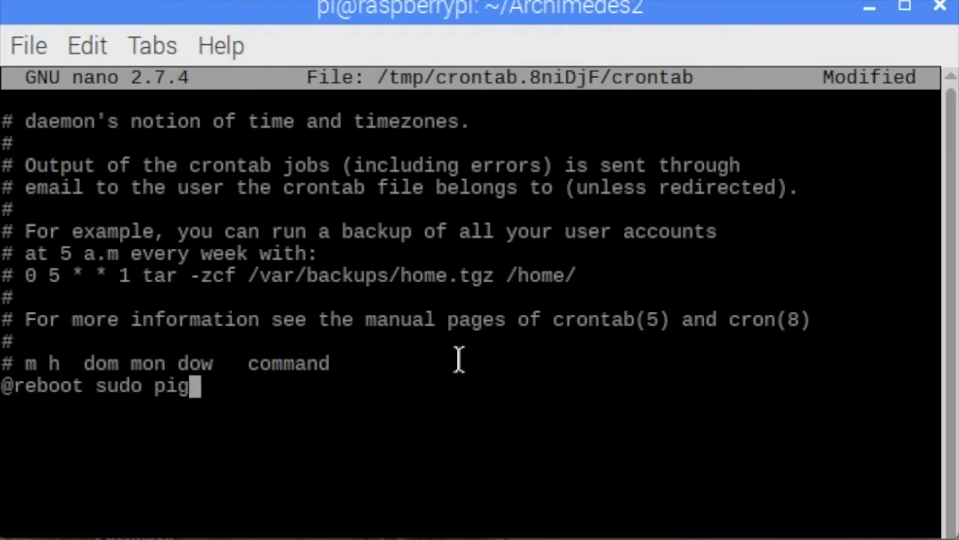
text(piod)
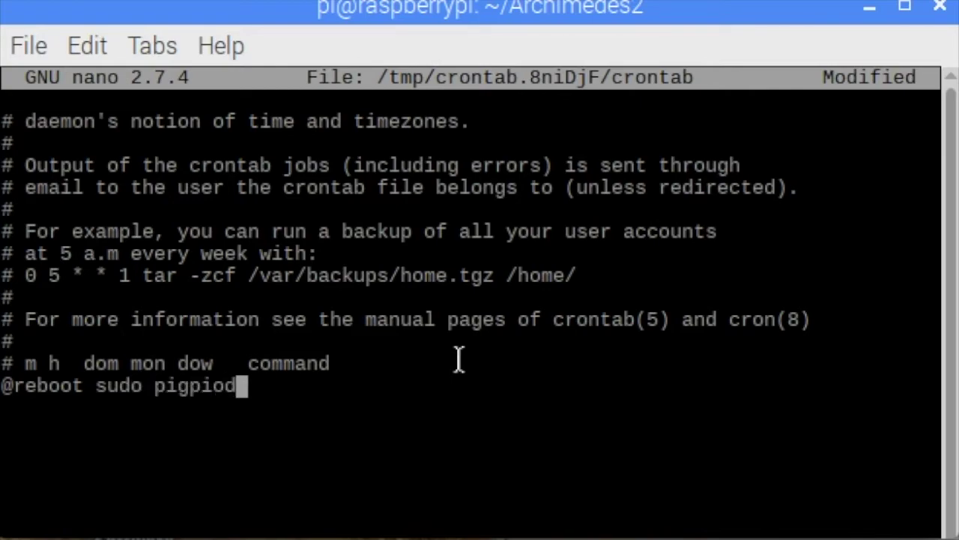
key(Return)
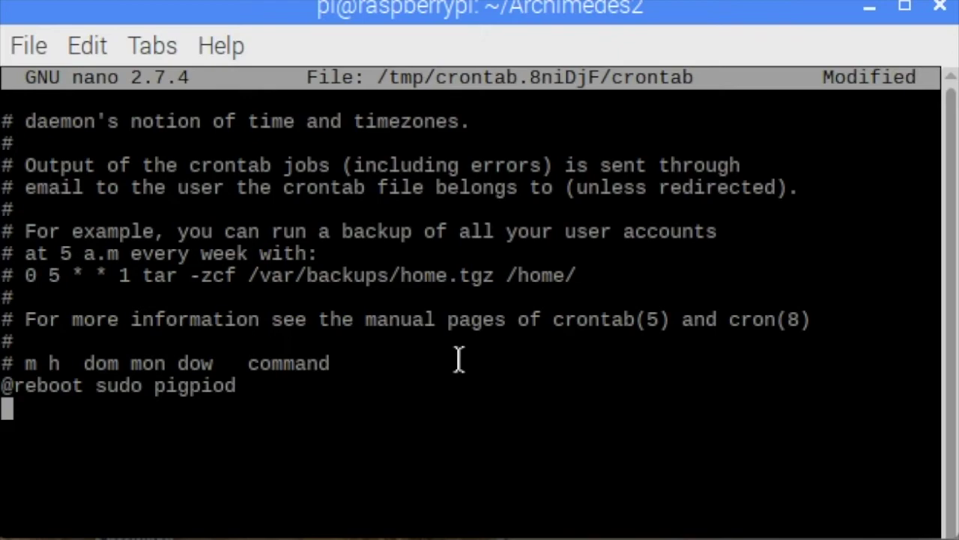
text(@)
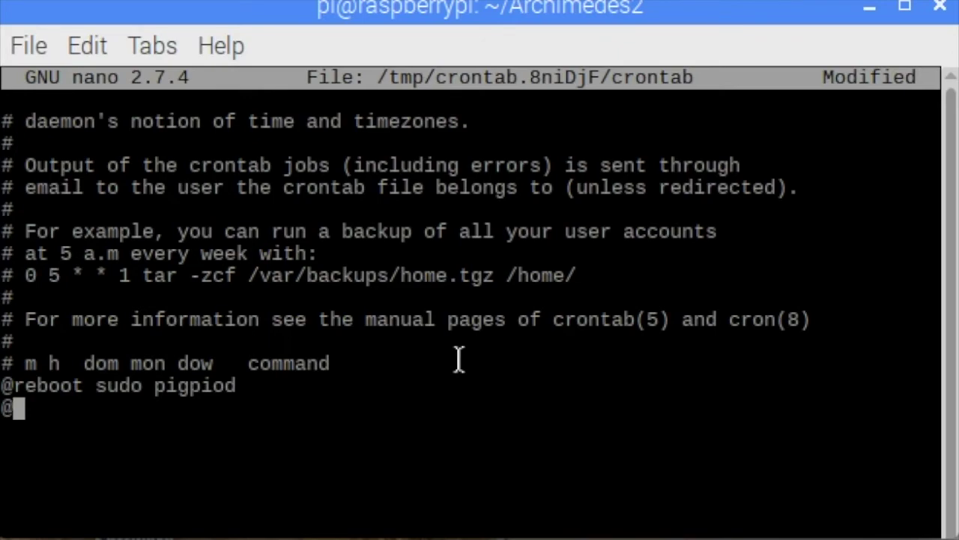
text(reboo)
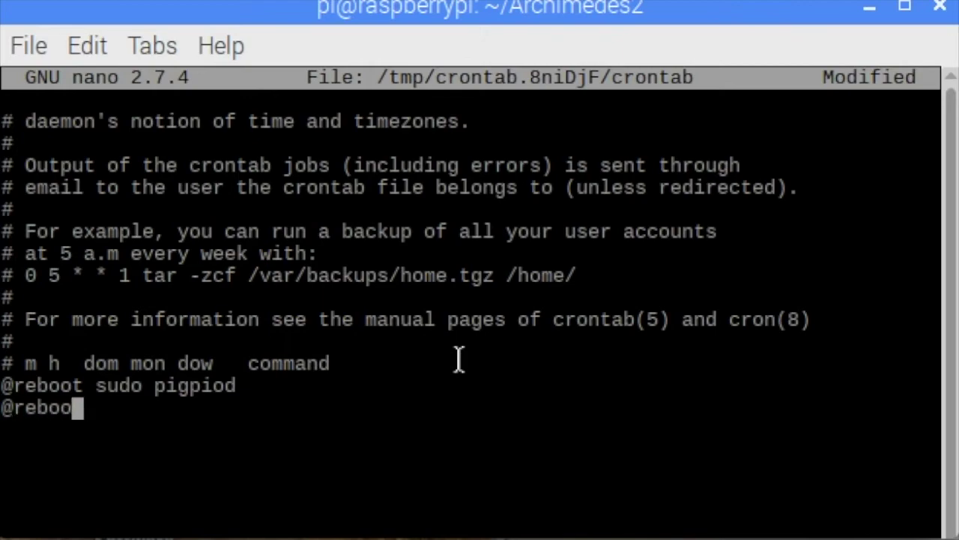
text(t)
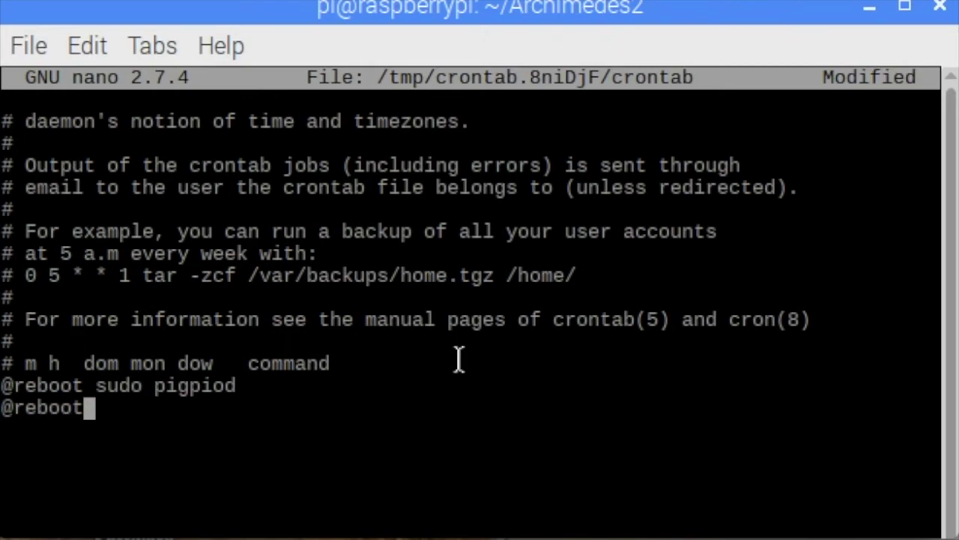
text( pyth)
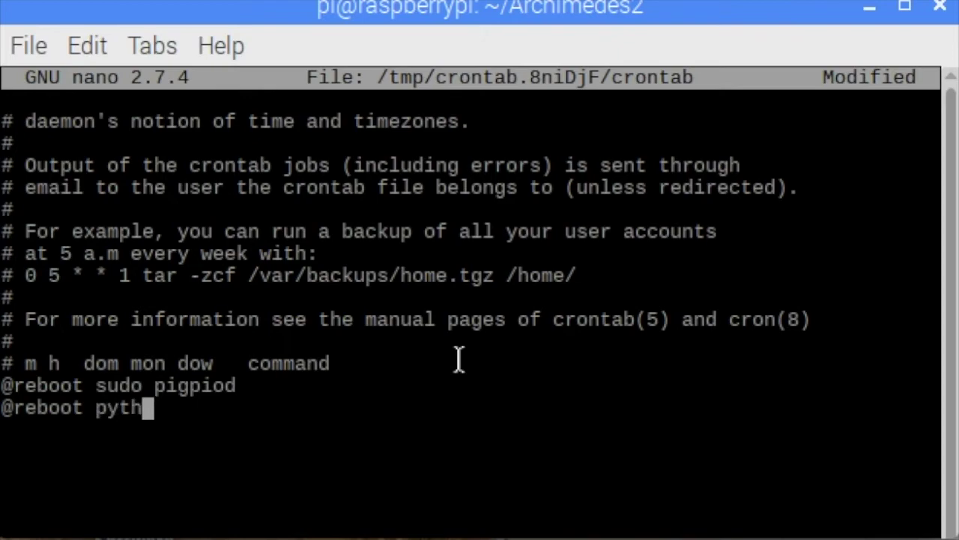
text(on)
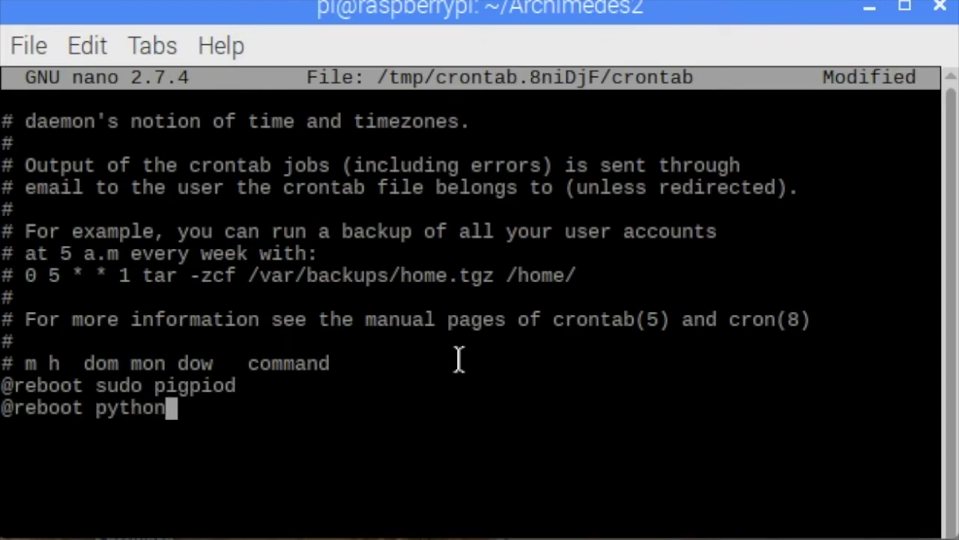
text(3 )
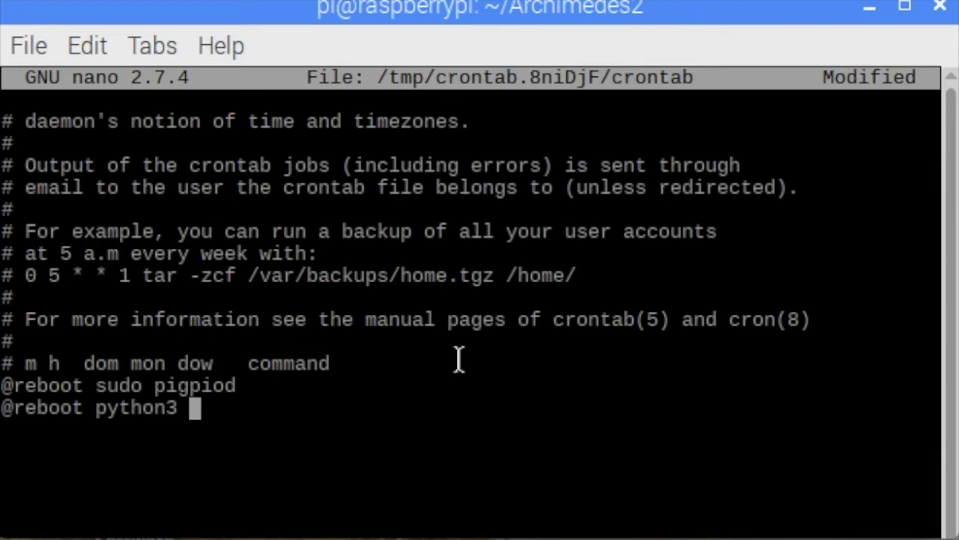
text(h)
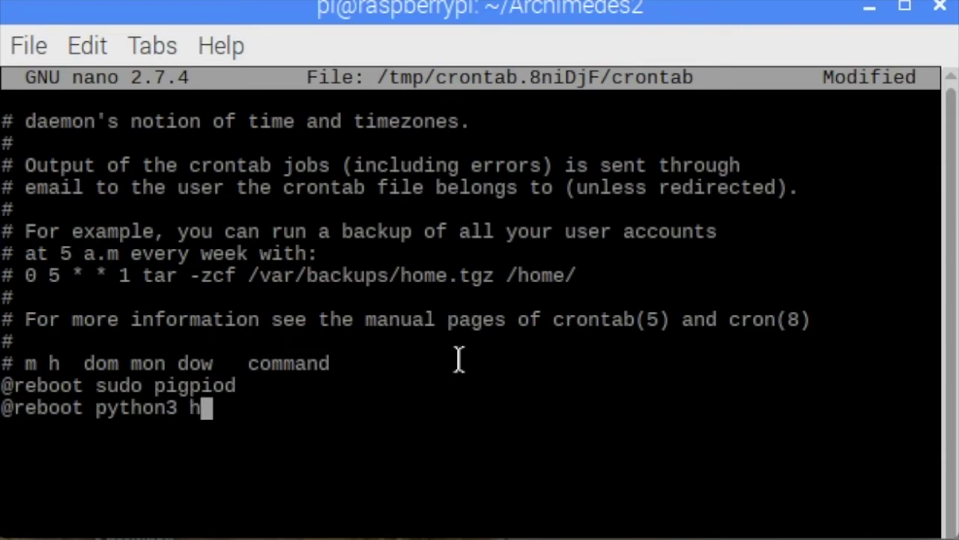
text(ome/)
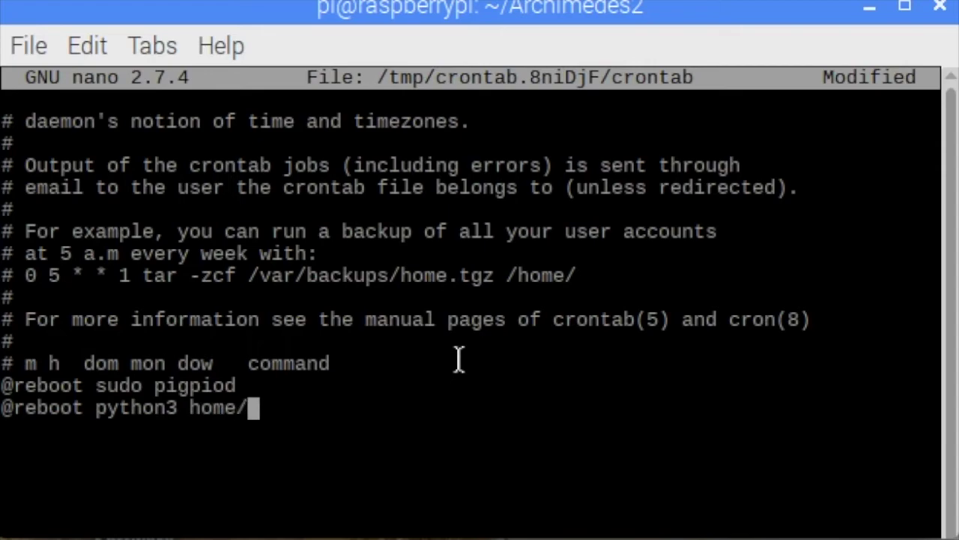
text(pi/)
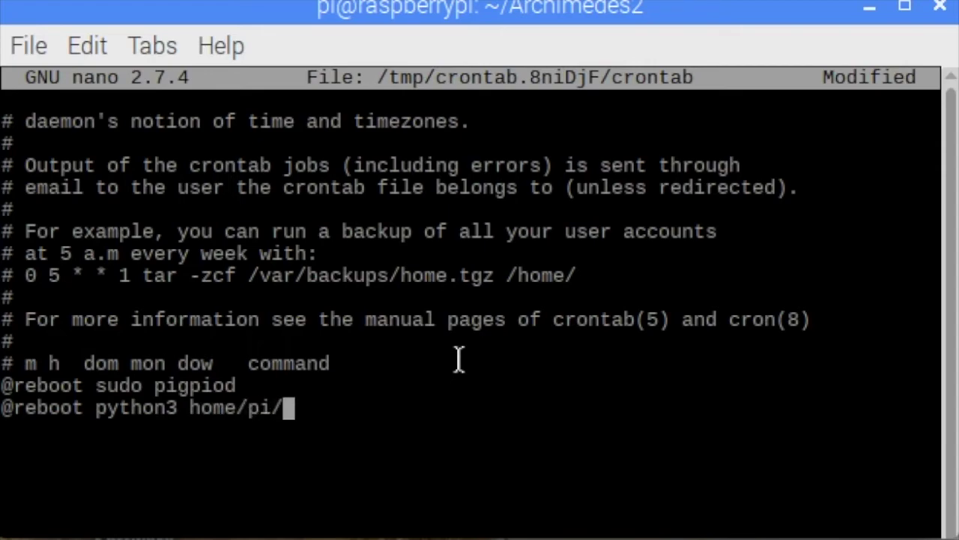
text(Archimedes2)
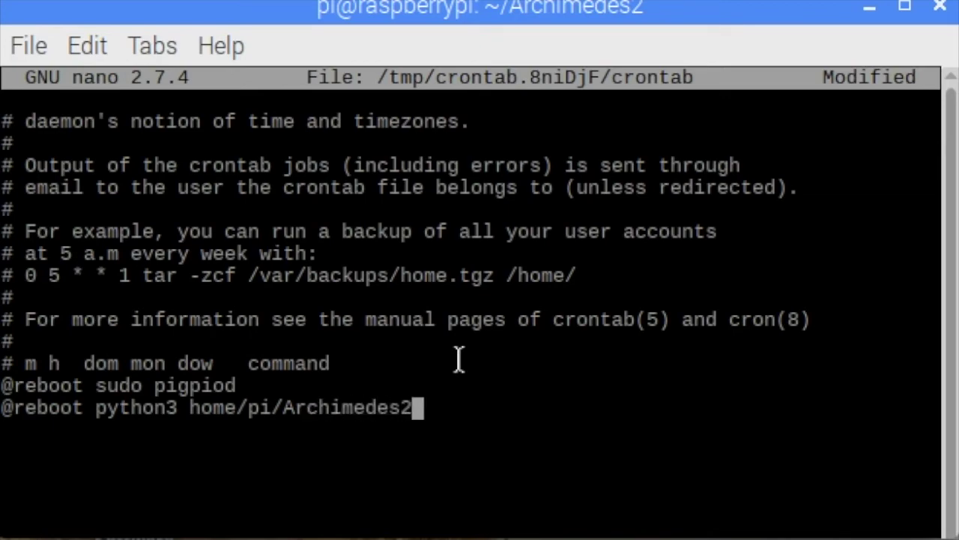
text(/C)
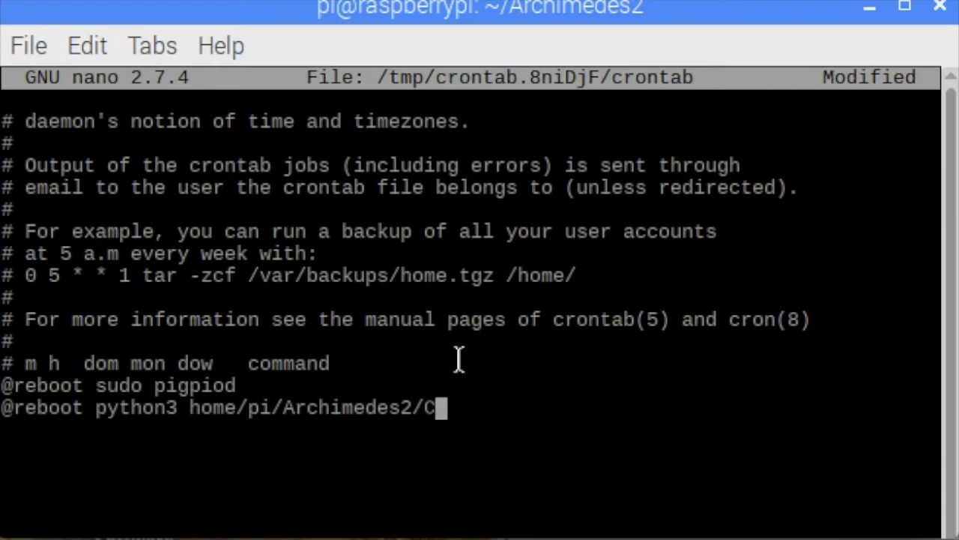
text(ontrolSe)
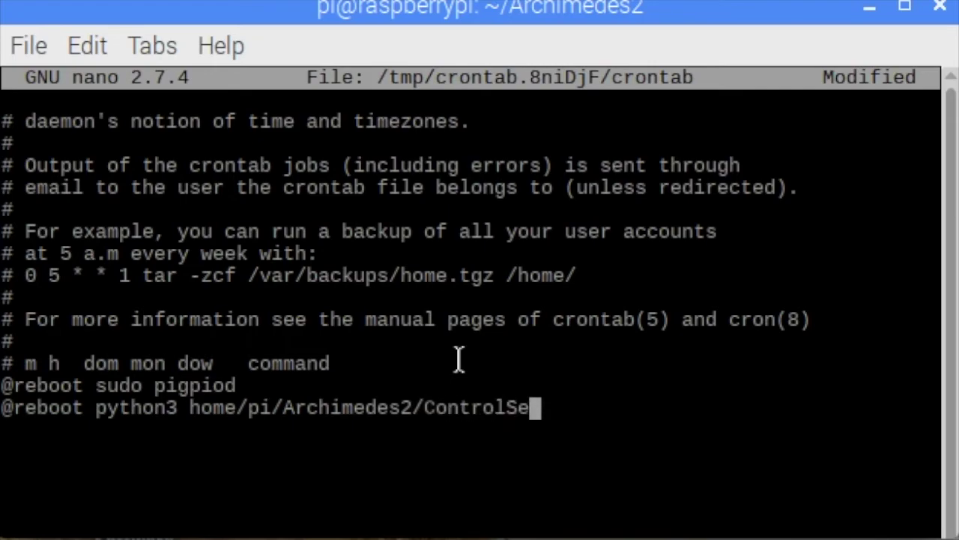
text(rver.)
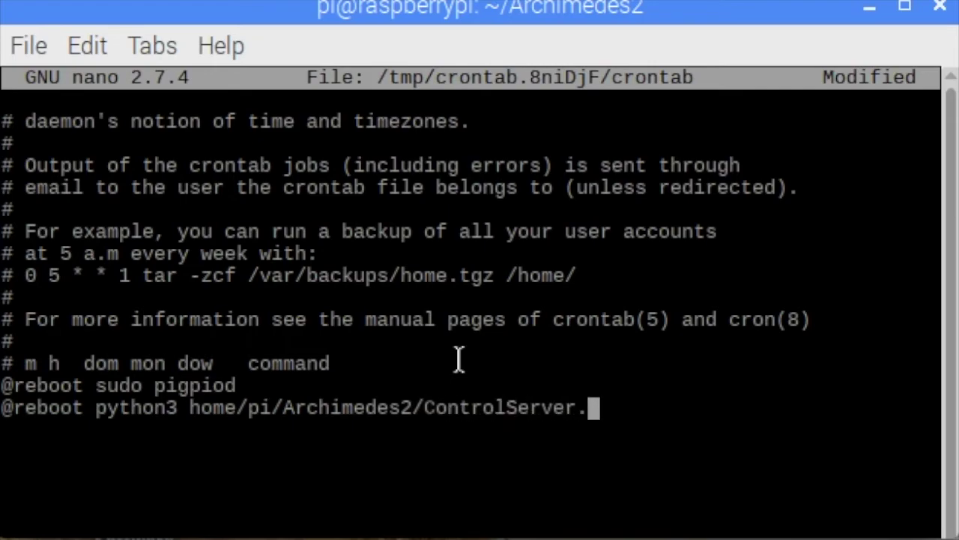
text(py)
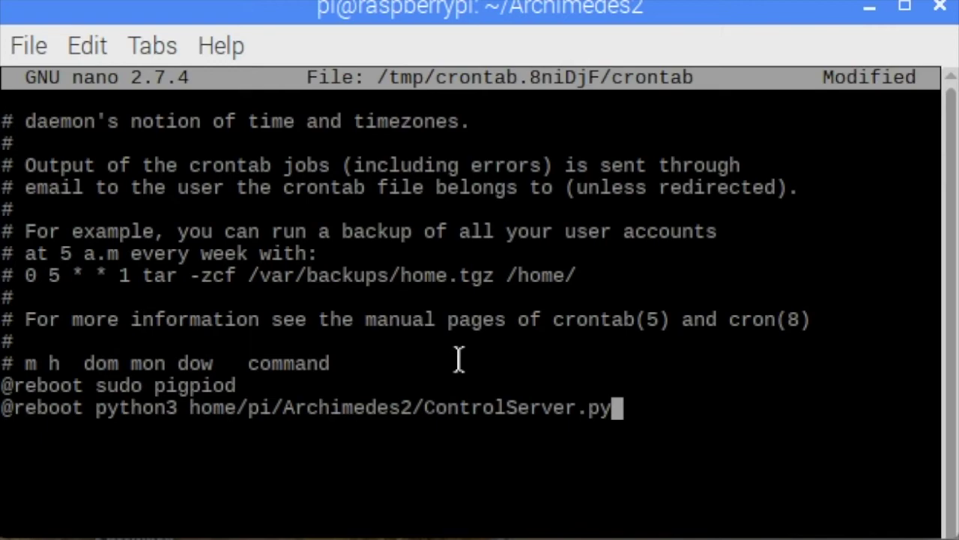
key(Return)
text(@r)
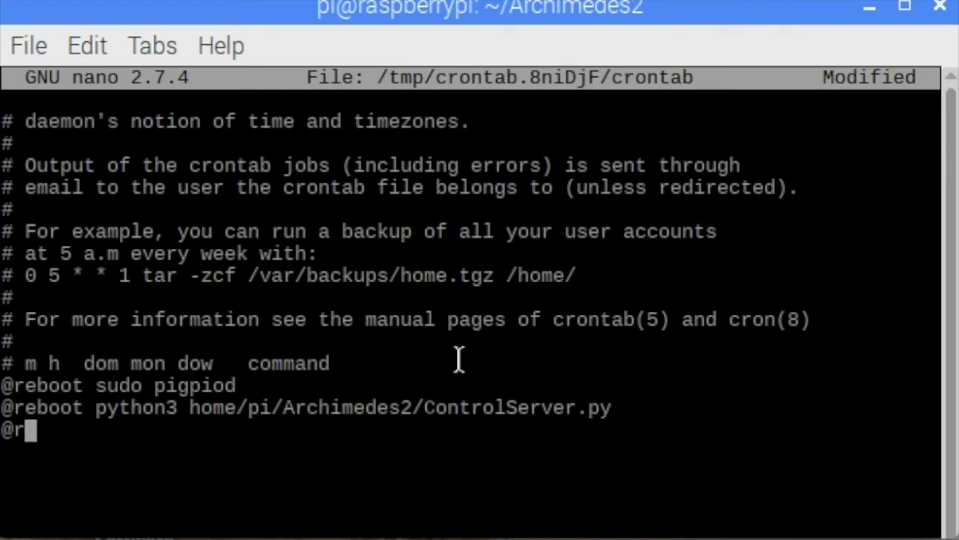
text(eboot p)
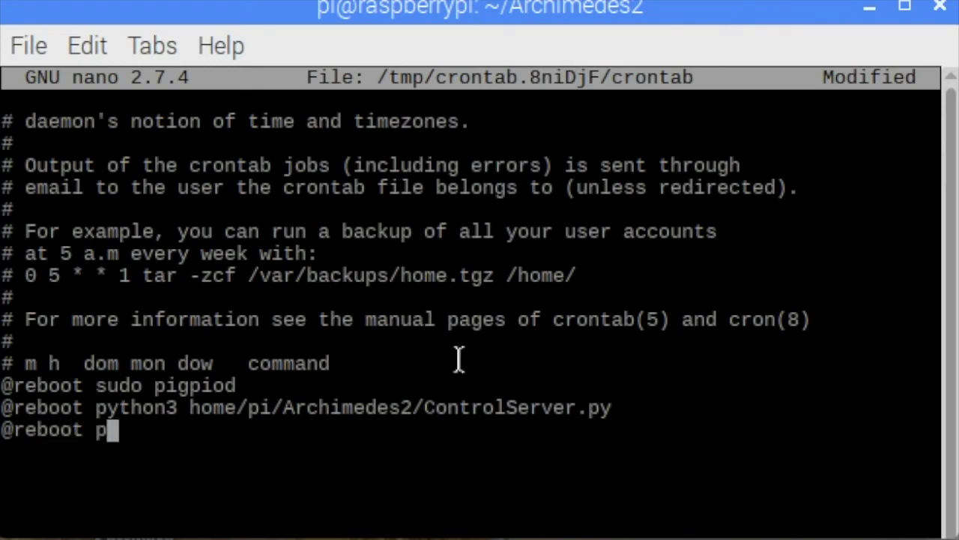
text(ython)
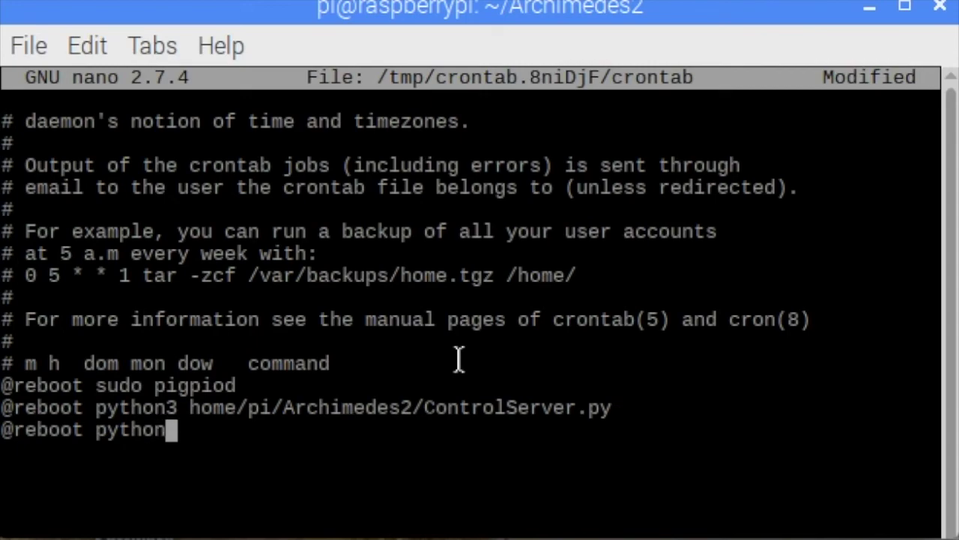
text(3 home/pi)
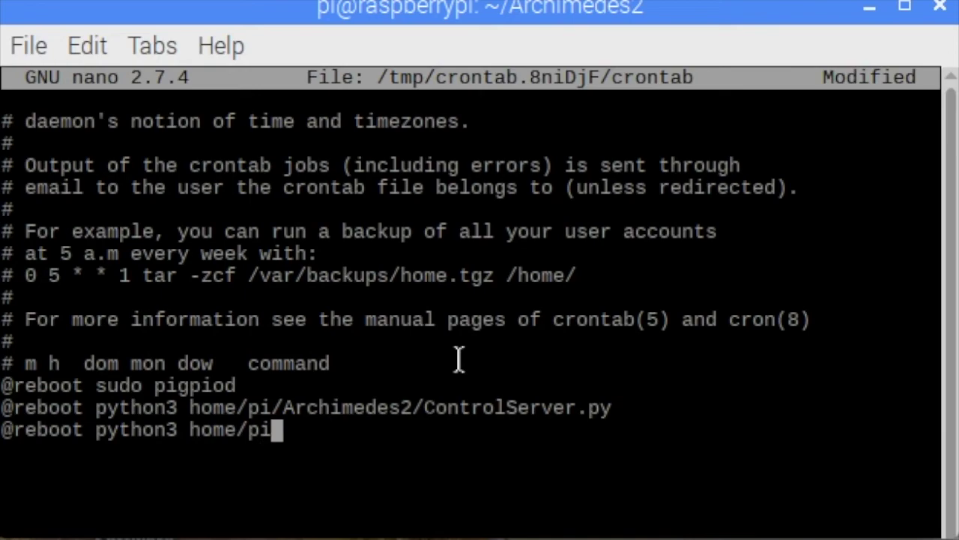
text(.)
key(BackSpace)
text(/)
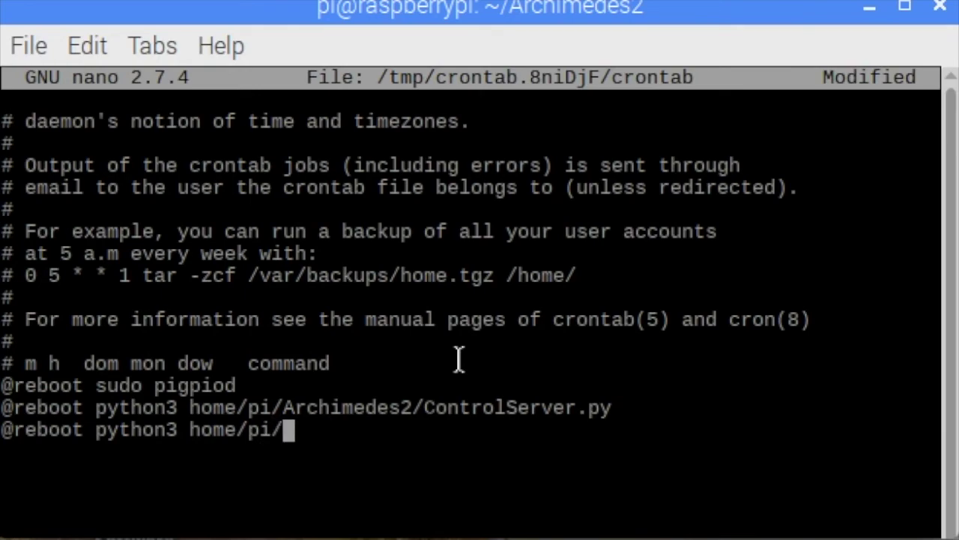
text(Archi)
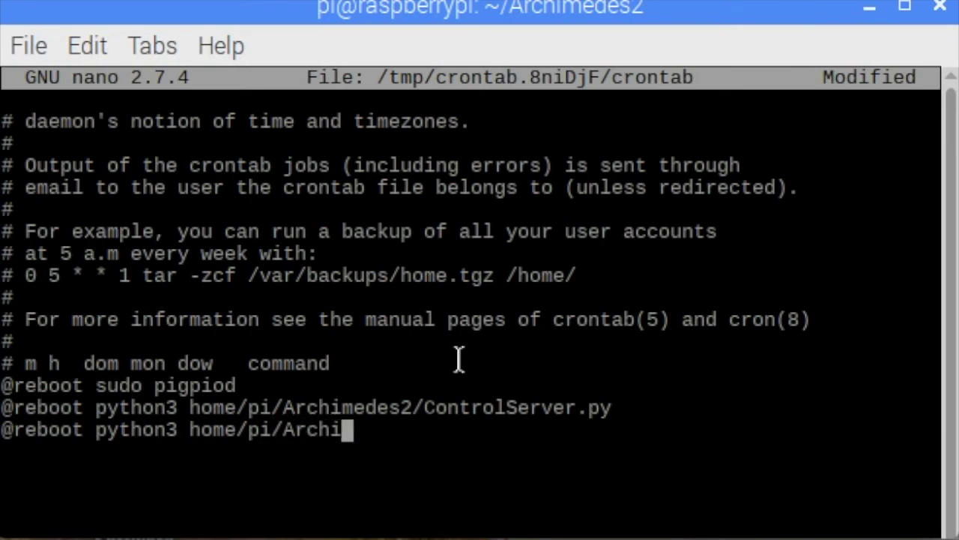
text(medes)
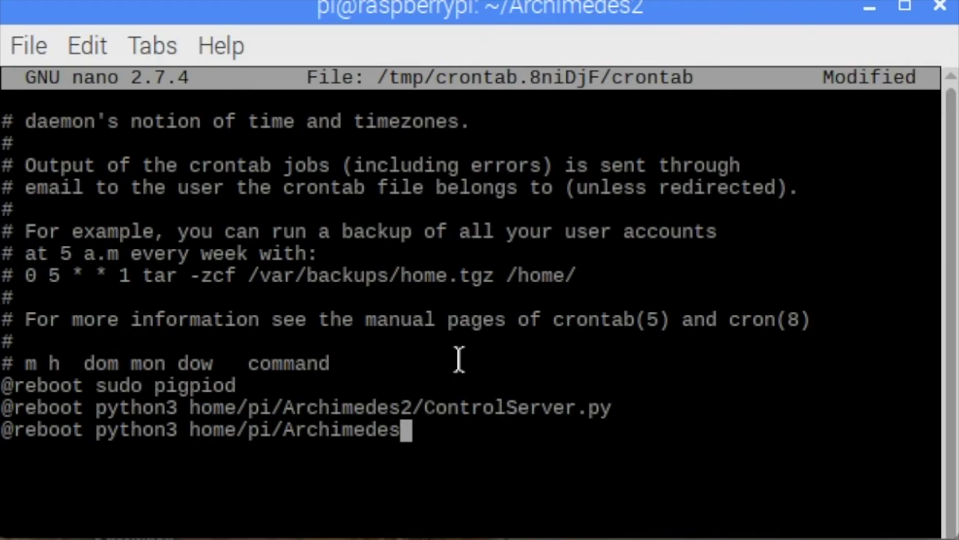
text(2/RPi)
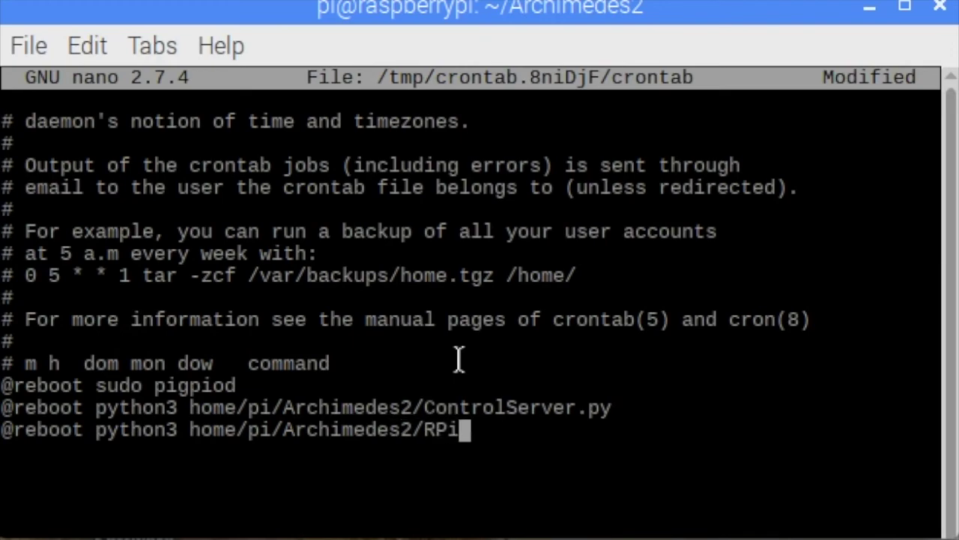
text(Cam)
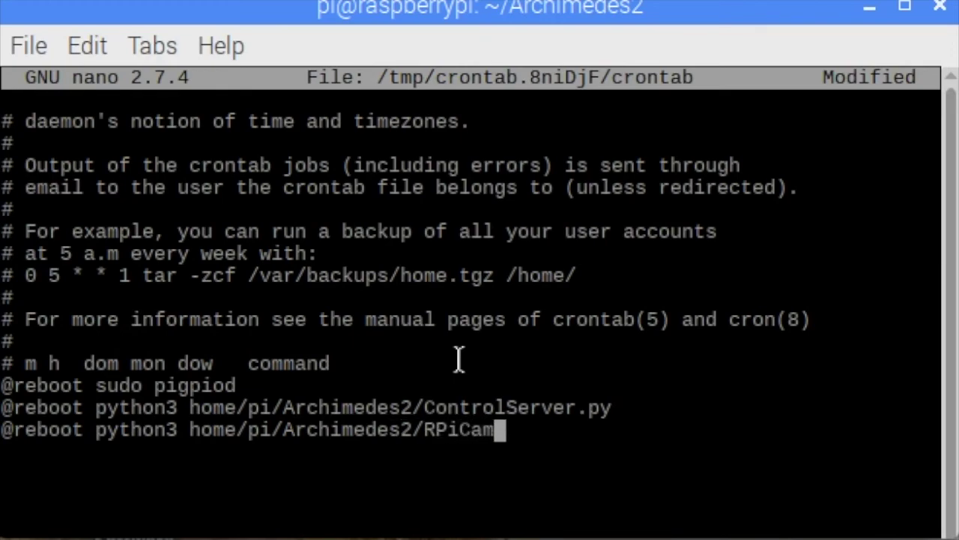
text(Server.)
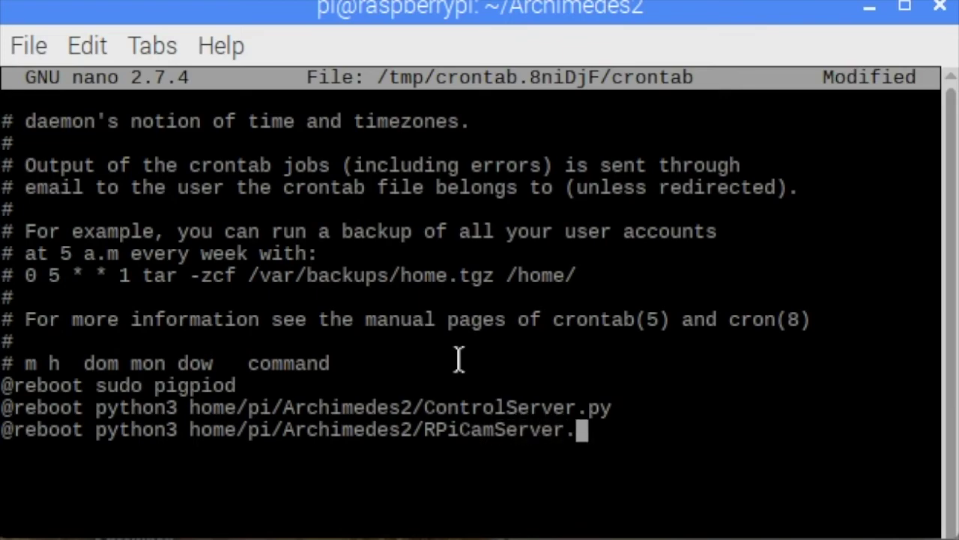
text(py)
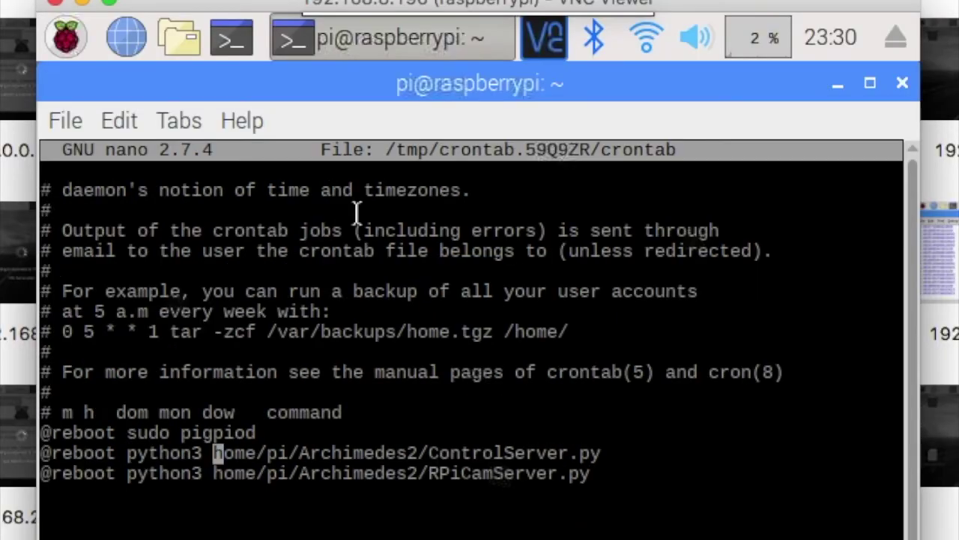
text(/)
Prefix both python3 paths with '/' so they read /home/pi/Archimedes2, and complete RPiCamServer.py
key(Down)
key(Left)
text(/)
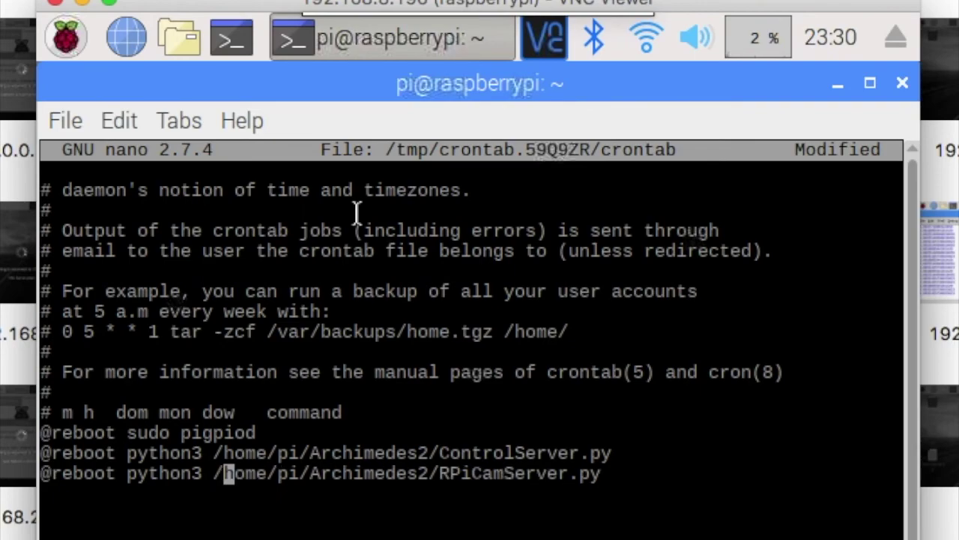
key(Down)
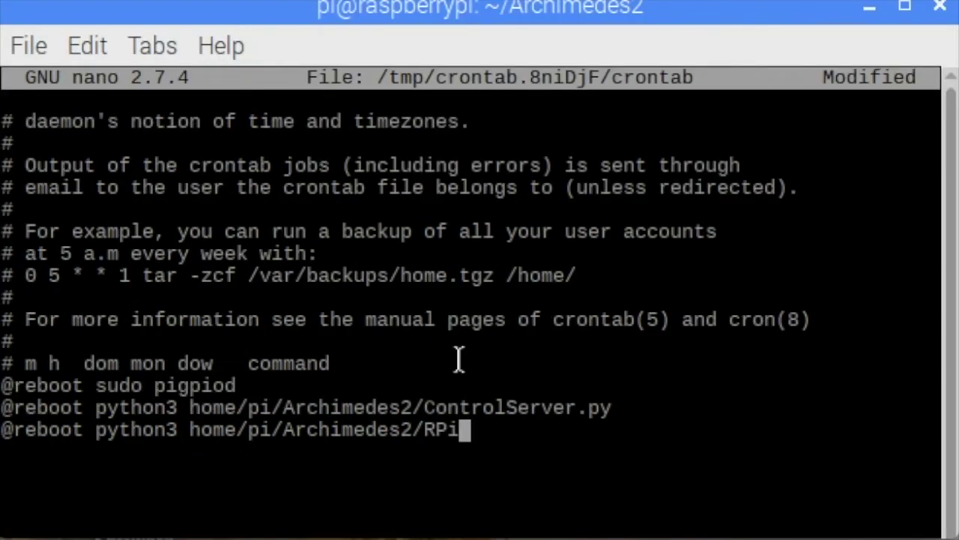
text(C)
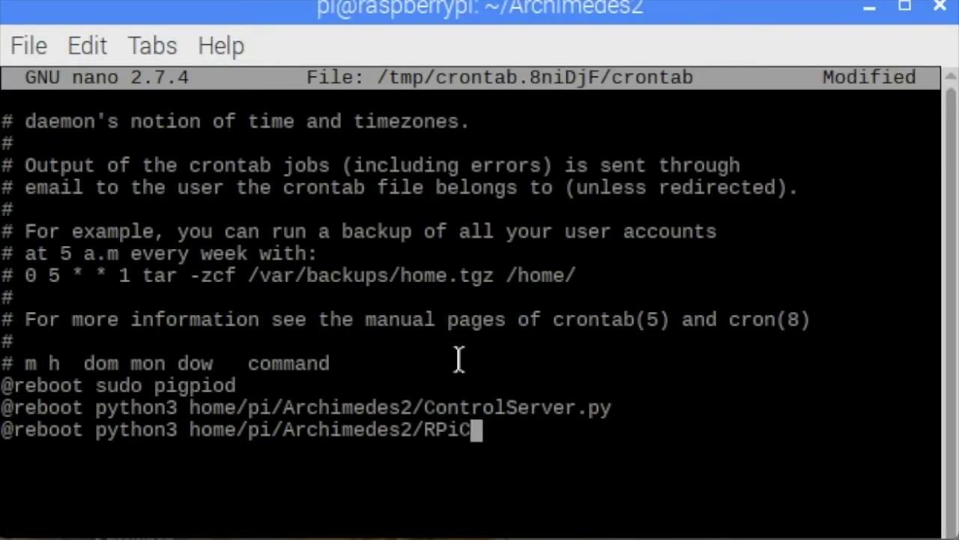
text(amServe)
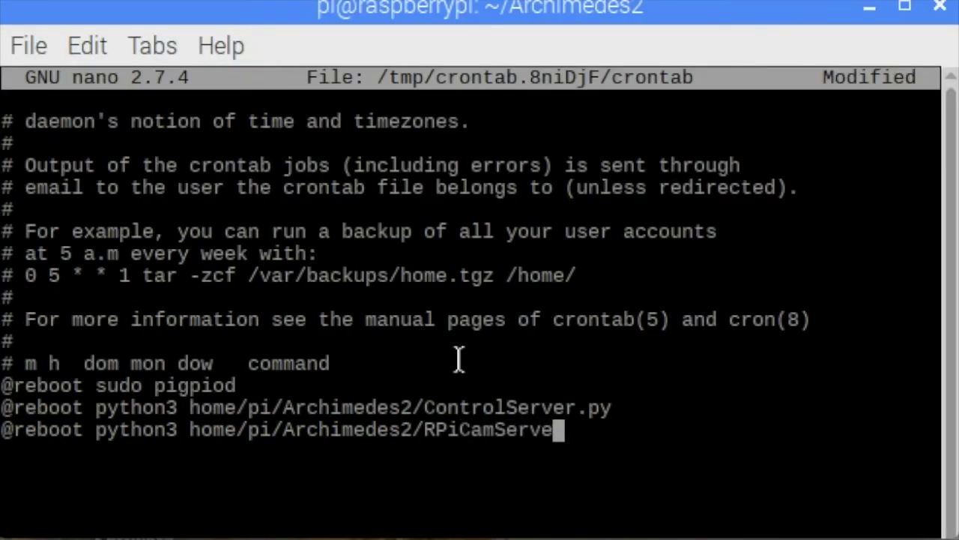
text(r.p)
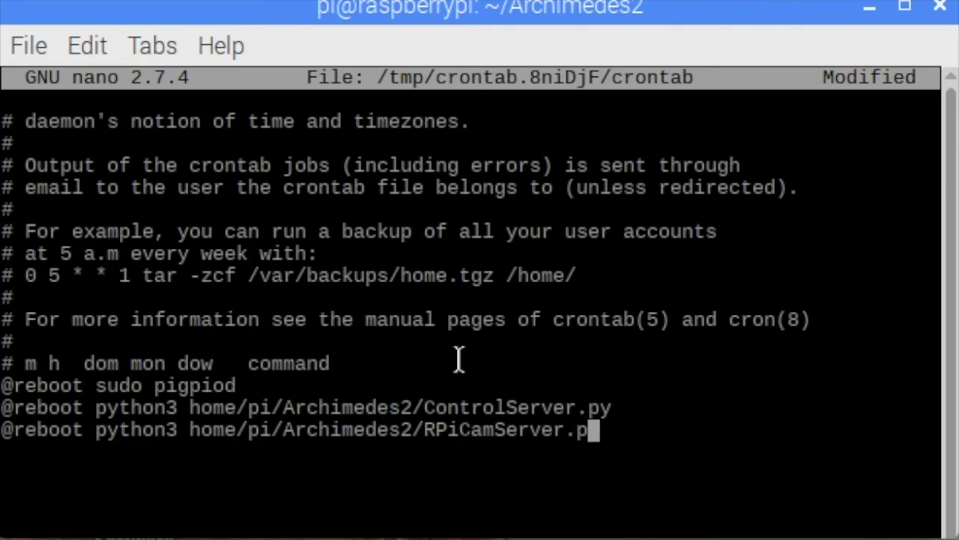
text(y)
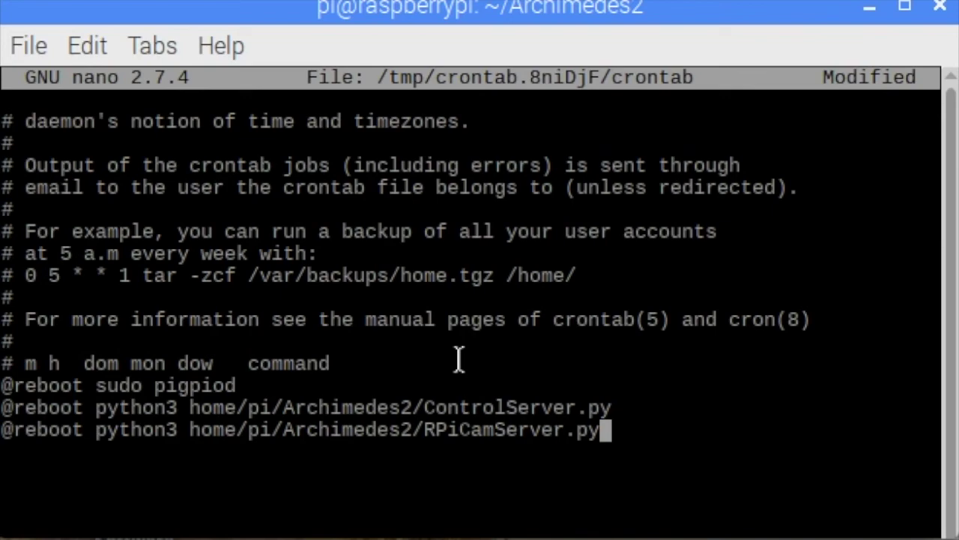
key(ctrl+x)
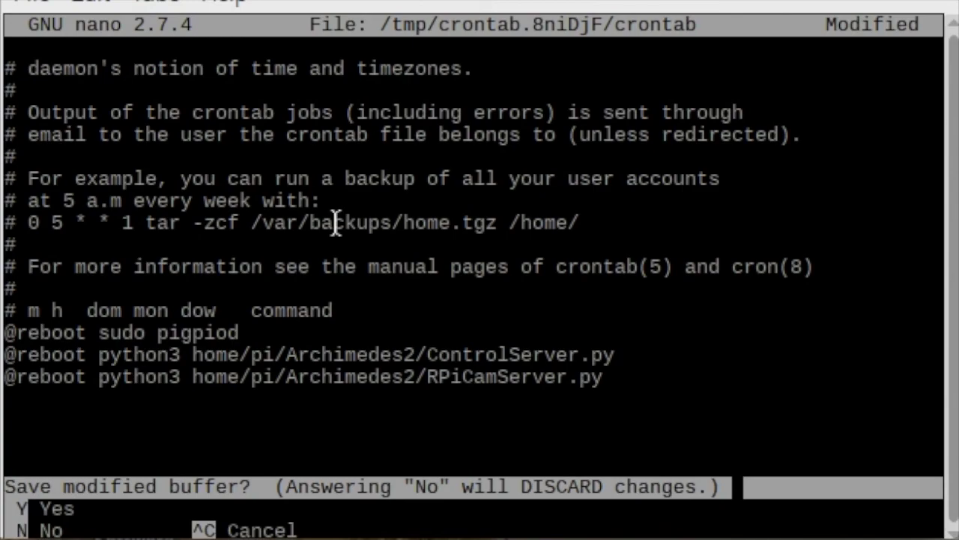
key(y)
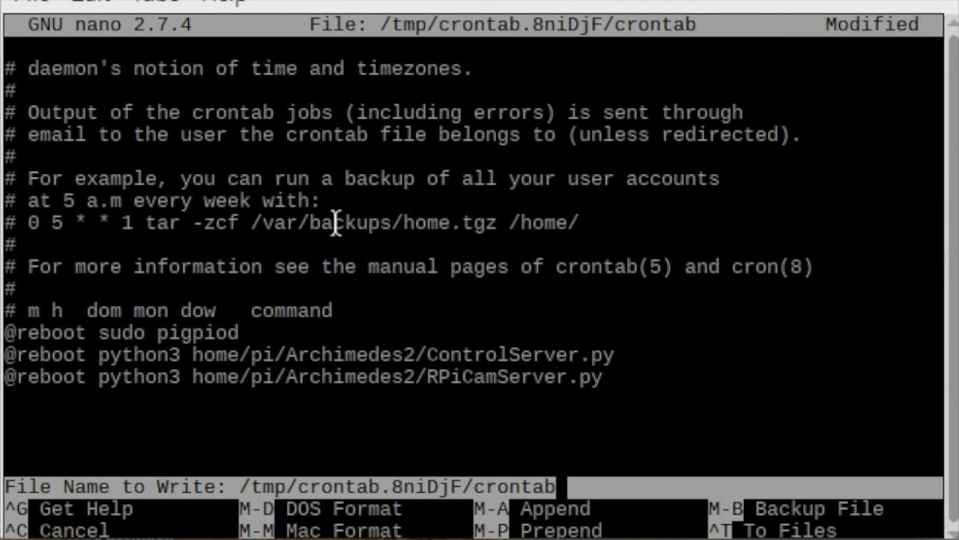
key(Return)
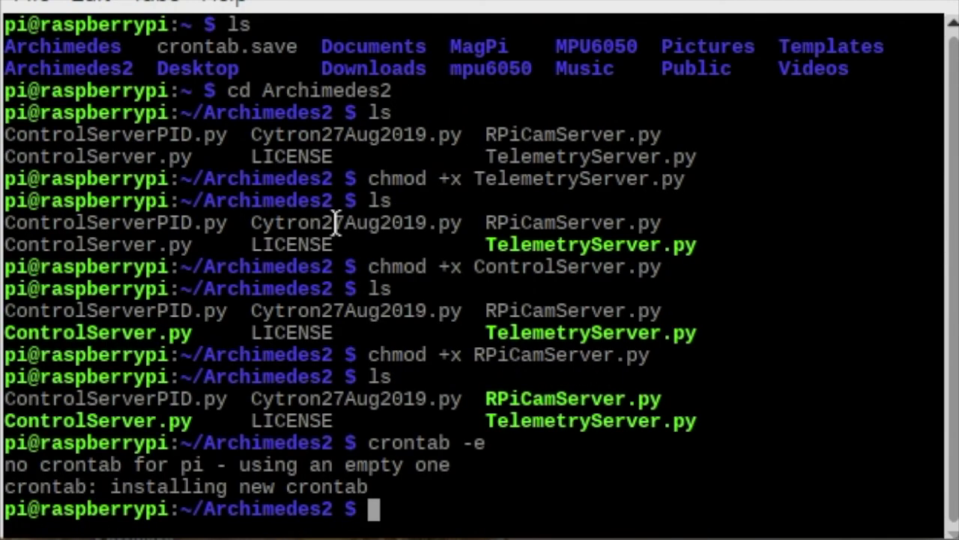